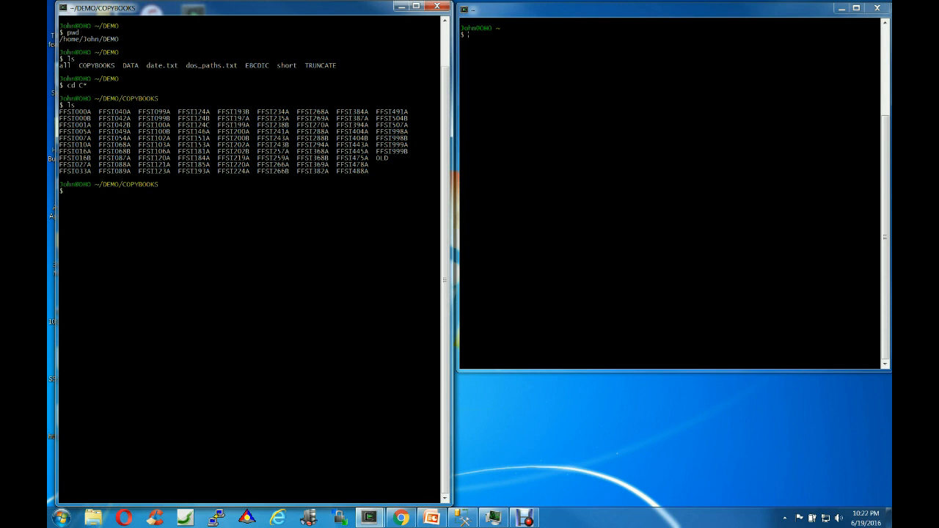
Print the first line of the FFSI007A copybook with head -1
text(head -1)
double_click(75, 138)
middle_click(75, 138)
key(Return)
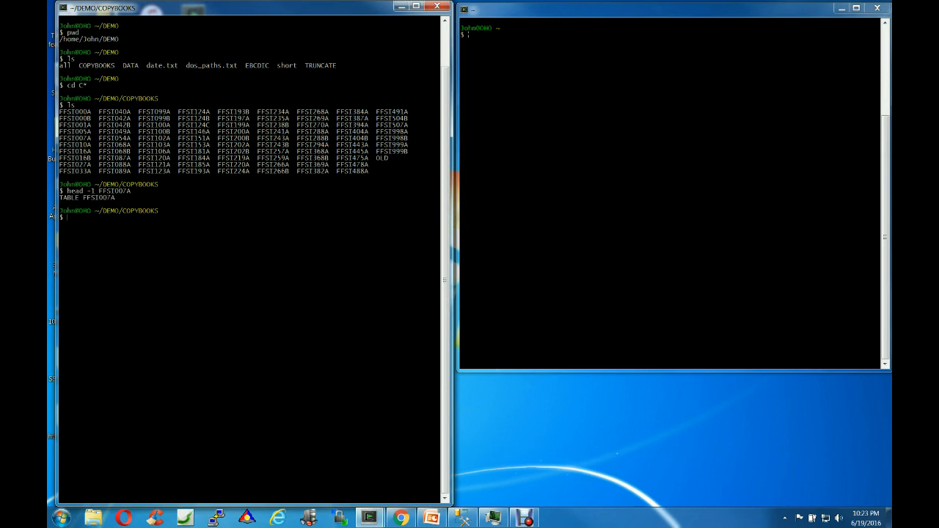
Return to the DEMO directory and list its contents
text(cd ..)
key(Return)
text(ls)
key(Return)
Go into the DATA directory and its data_03132016 subdirectory, listing the contents of each
text(cd DA)
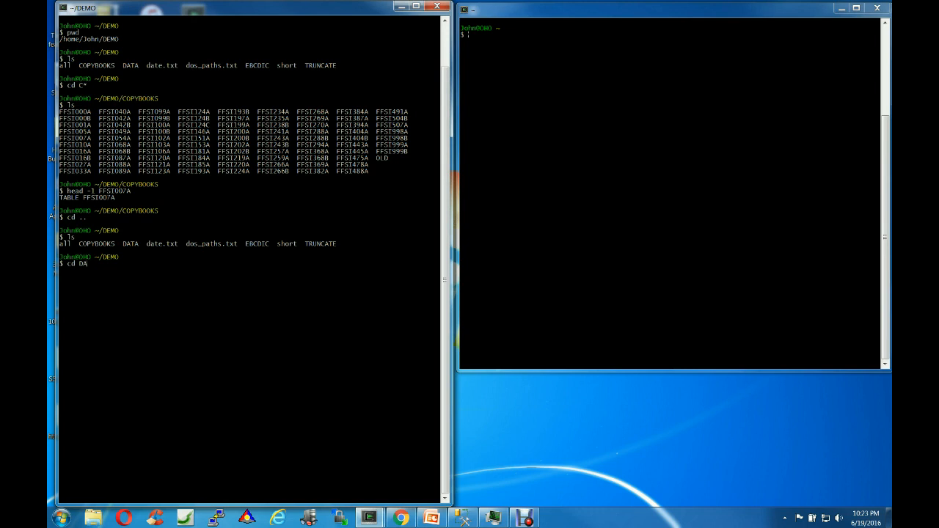
text(TA)
key(Return)
text(ls)
key(Return)
text(cd *)
key(Return)
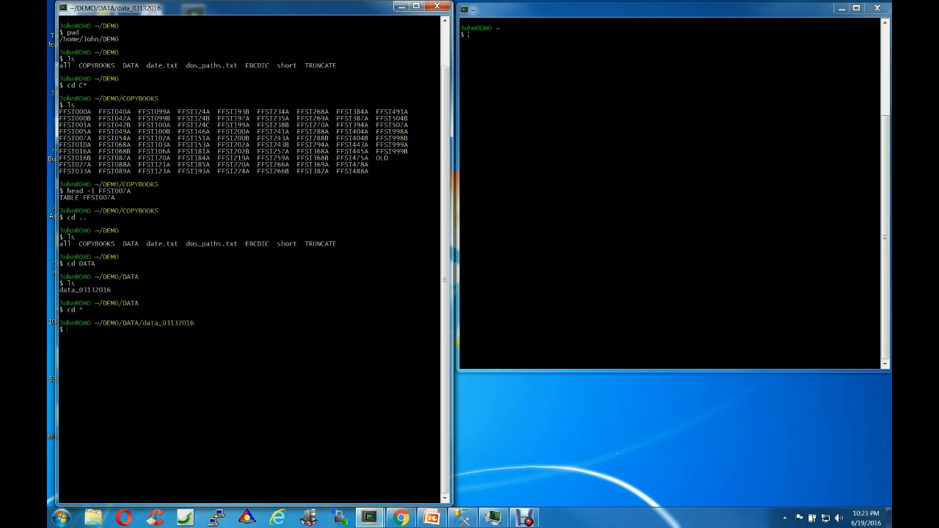
text(ls)
key(Return)
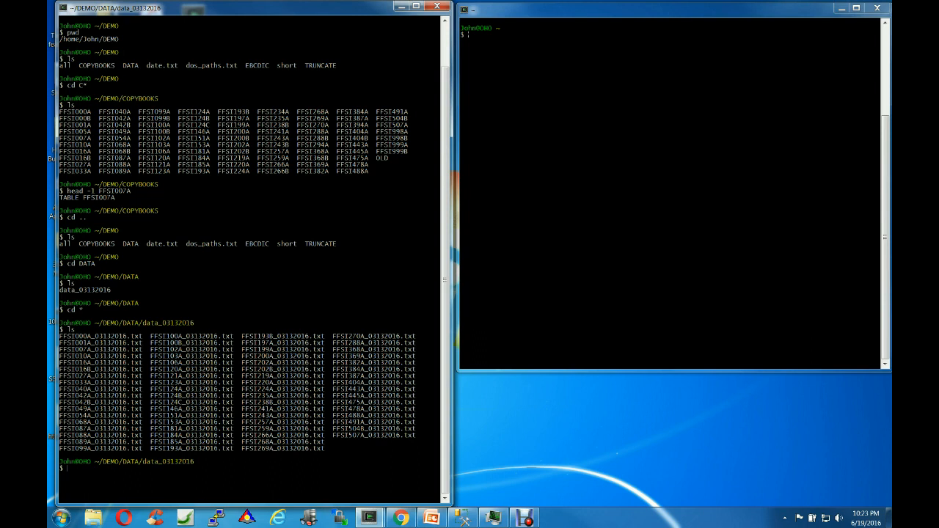
Go back up to the DEMO directory, list its contents and display date.txt
text(cd ../..)
key(Return)
text(ls)
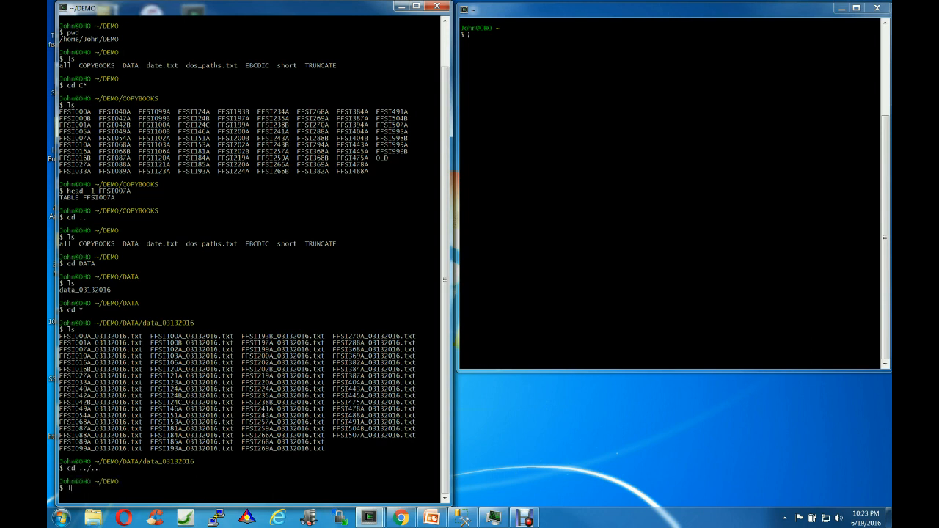
key(Return)
text(more date.txt)
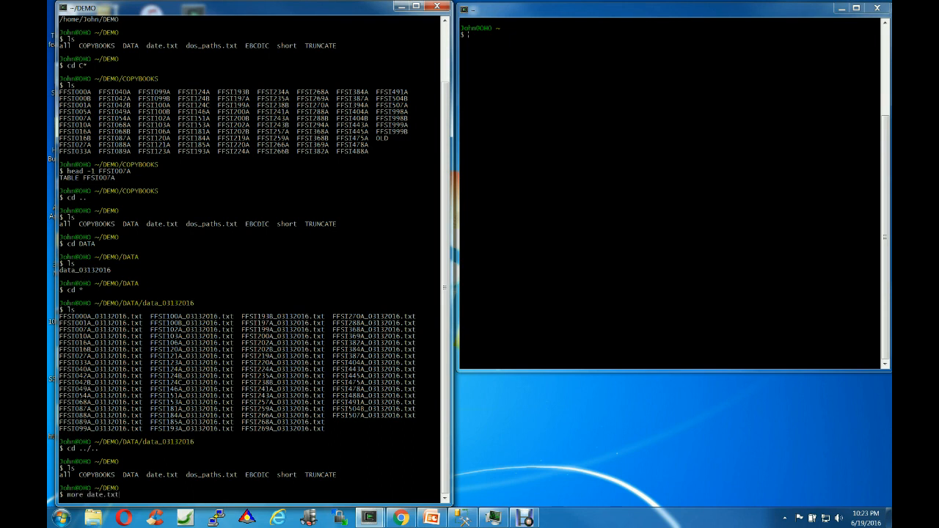
key(Return)
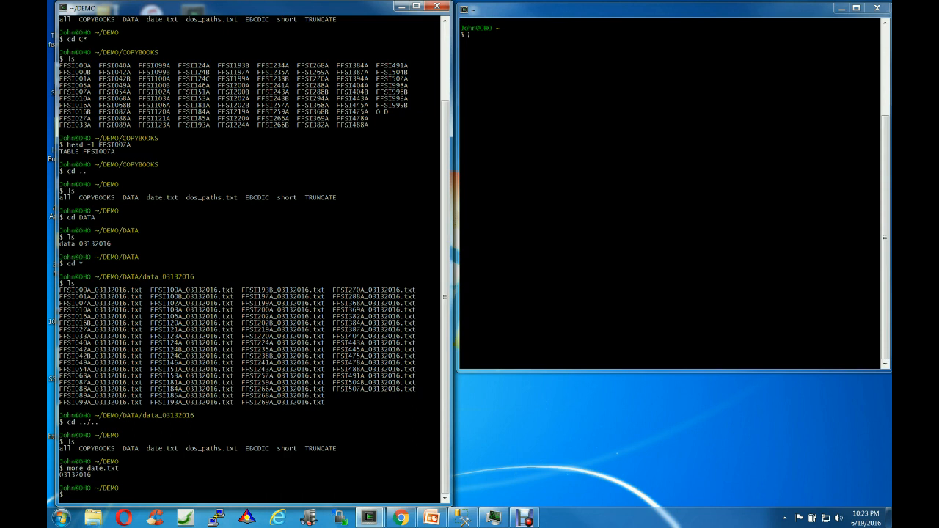
Display dos_paths.txt and show the detailed listing of the files matching E* and T*
text(more dos*)
key(Return)
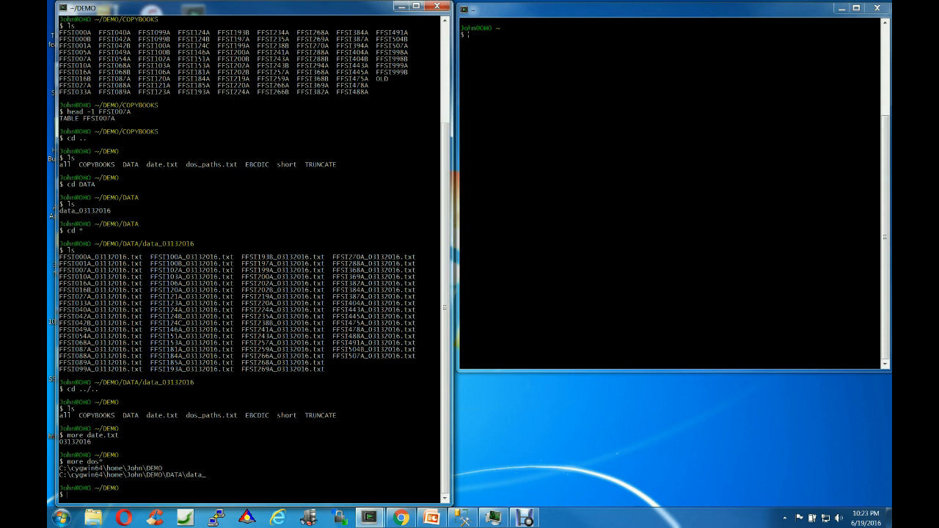
text(ls -l F)
text(* T*)
key(Return)
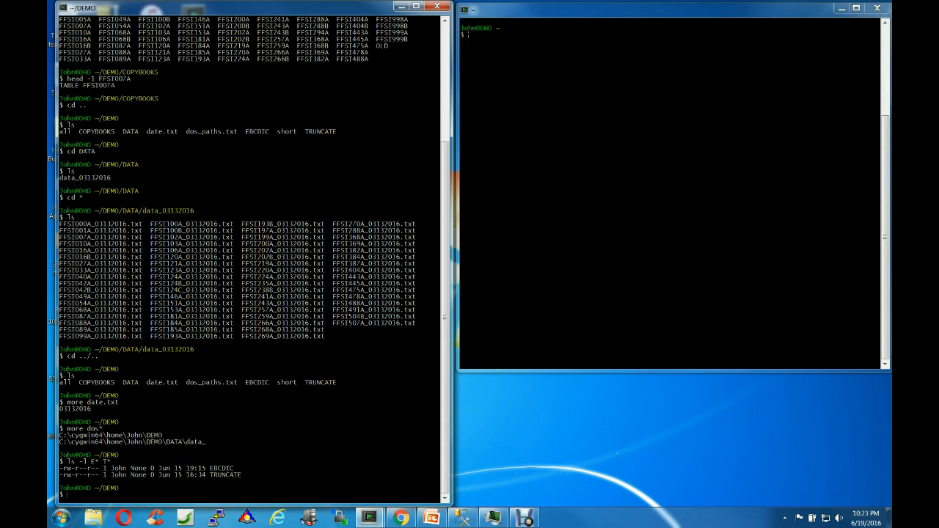
List the DEMO directory again, then display the short file and count its lines
text(ls)
key(Return)
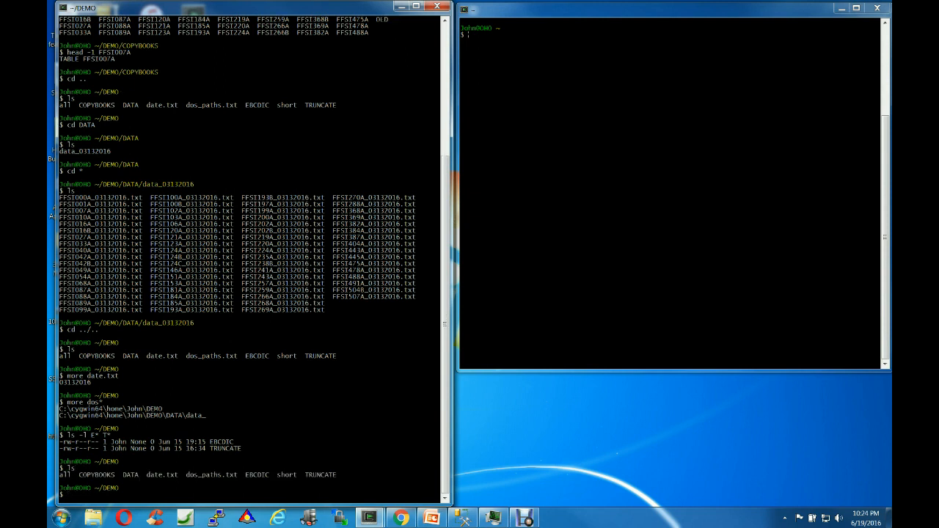
text(more short)
key(Return)
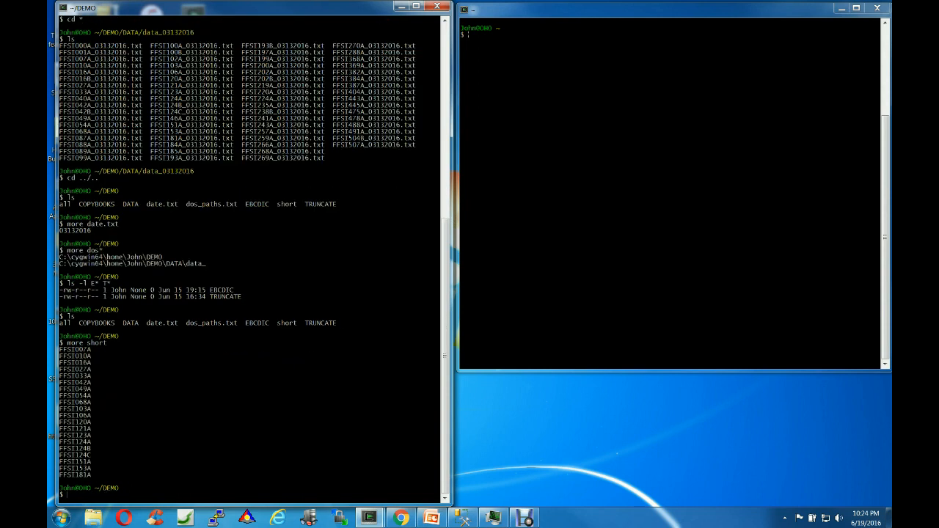
text(wc -l short)
key(Return)
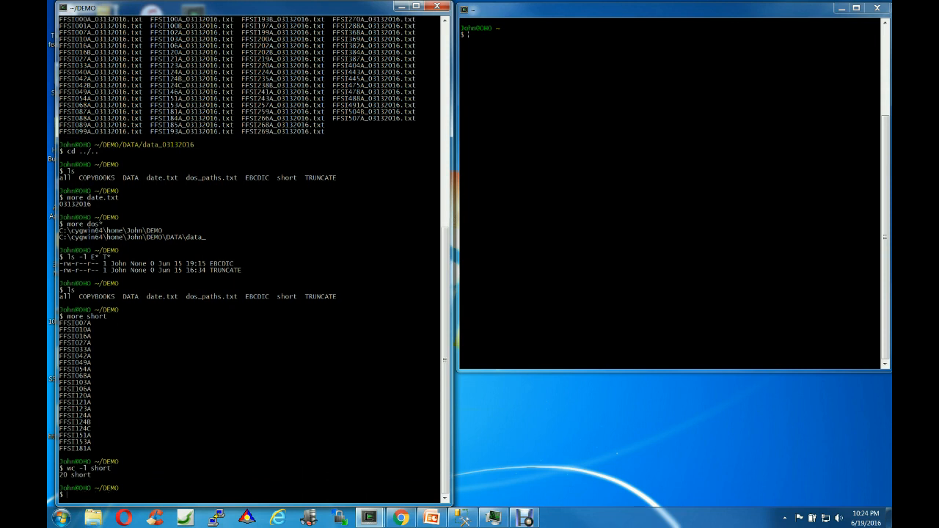
Create database_id.txt in vi with the single line DEMO and save it
text(vi database_id.txt)
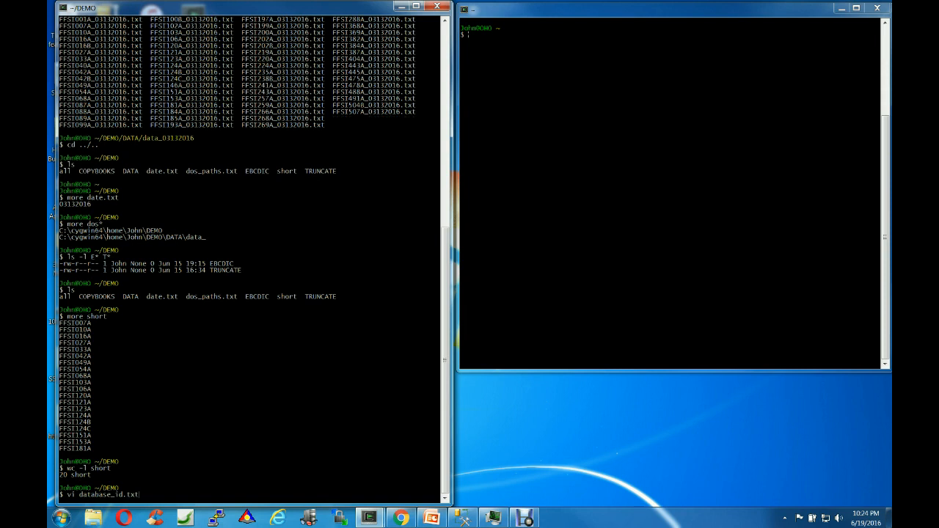
key(Return)
text(iDEMO)
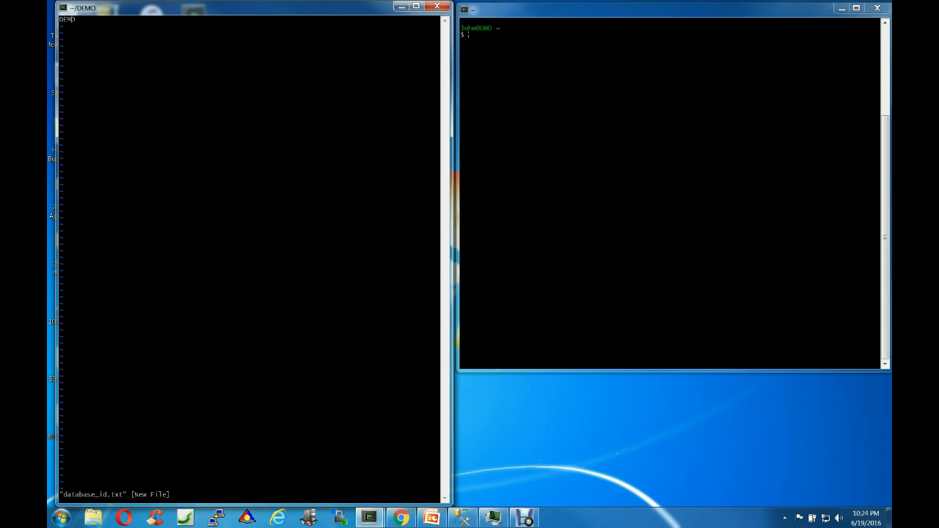
key(shift+z)
key(shift+z)
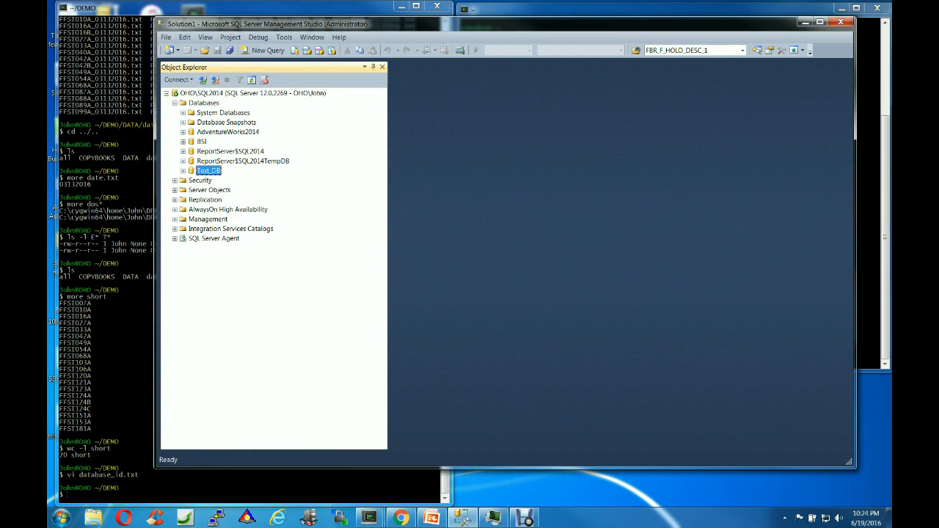
In SQL Server Management Studio, create a new database named DEMO with default settings
right_click(210, 104)
click(235, 109)
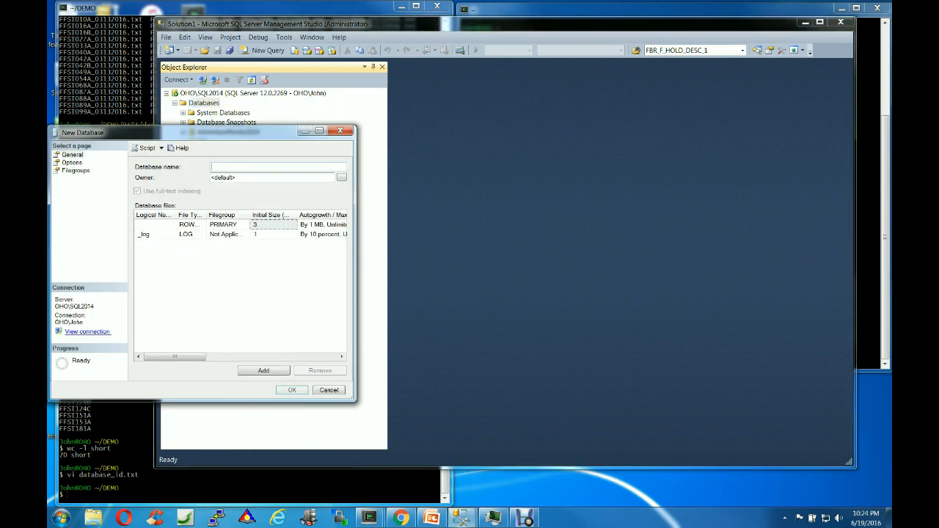
text(DEMO)
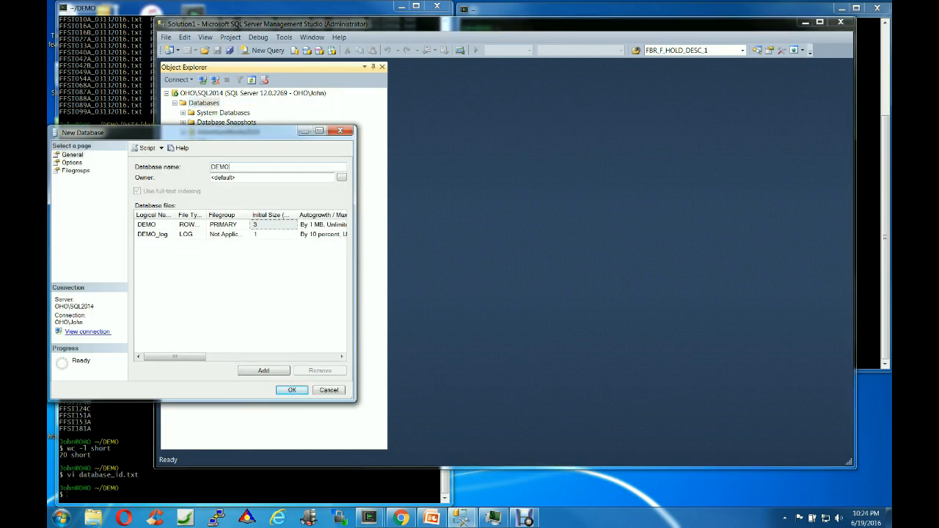
key(Return)
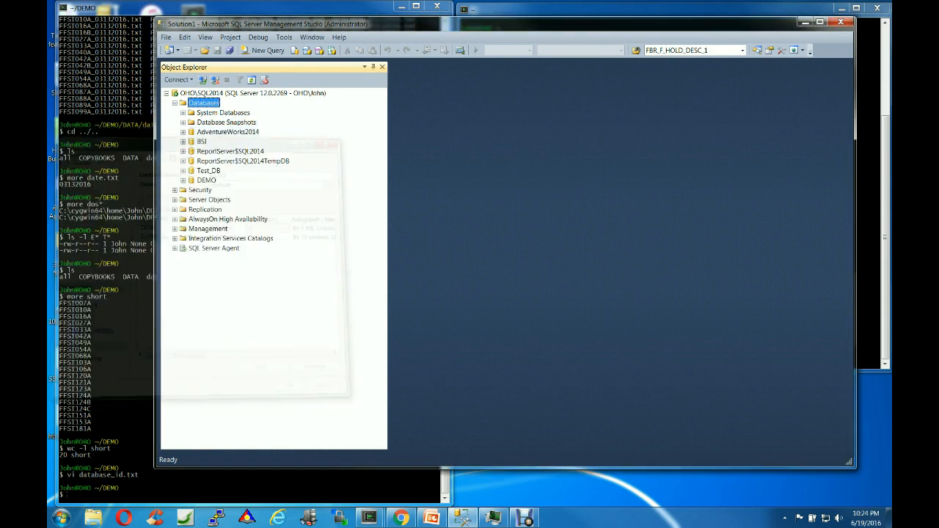
Expand the DEMO database's Tables folder and refresh it
click(182, 181)
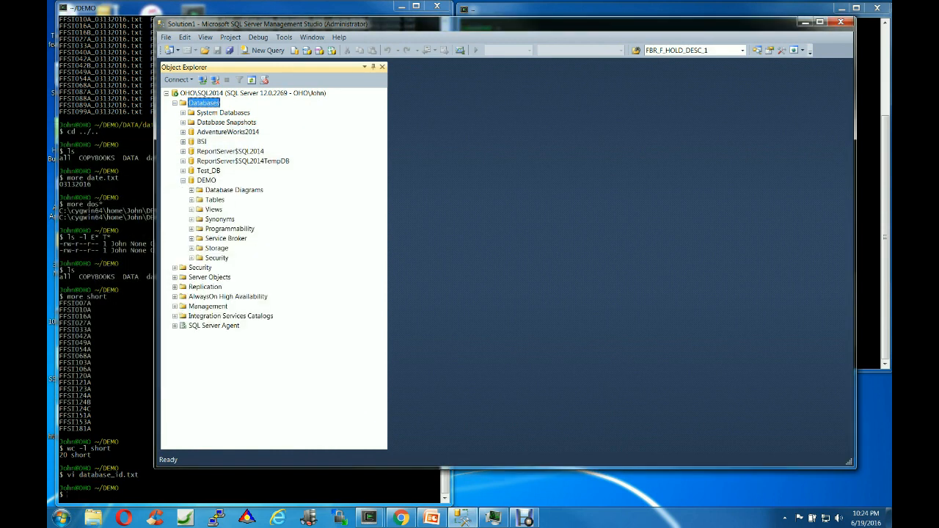
click(214, 200)
click(191, 200)
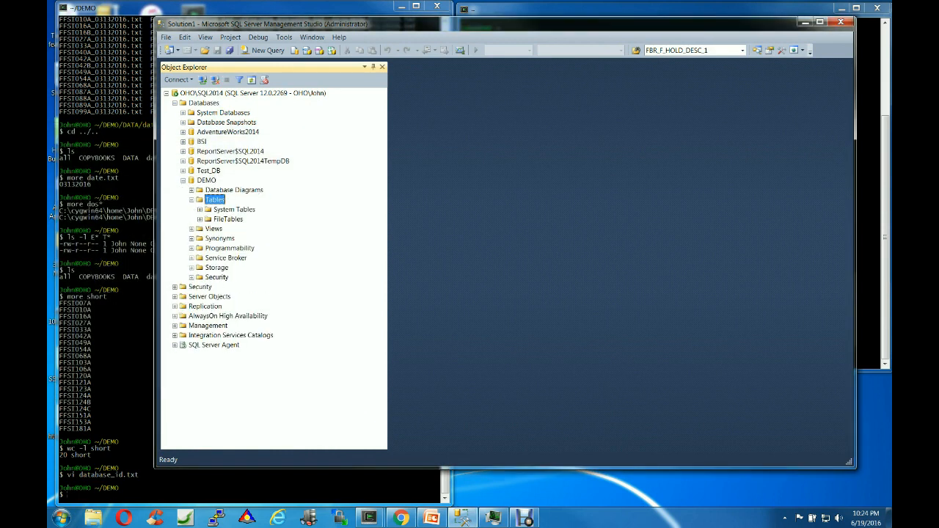
right_click(216, 200)
click(241, 260)
Switch back to the DEMO terminal and run cb -C -D -T short to process the listed tables
click(805, 22)
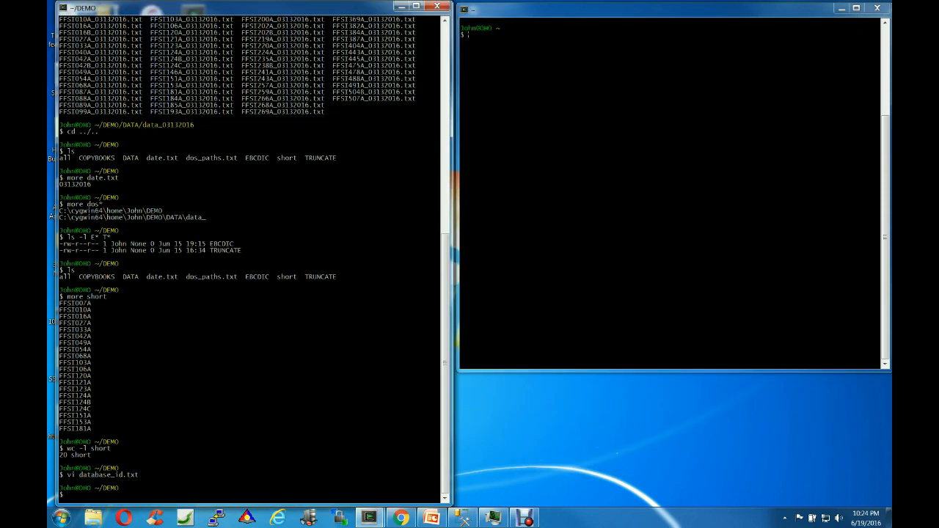
text(cb)
text( -D)
text(-D)
text(-T short)
key(Return)
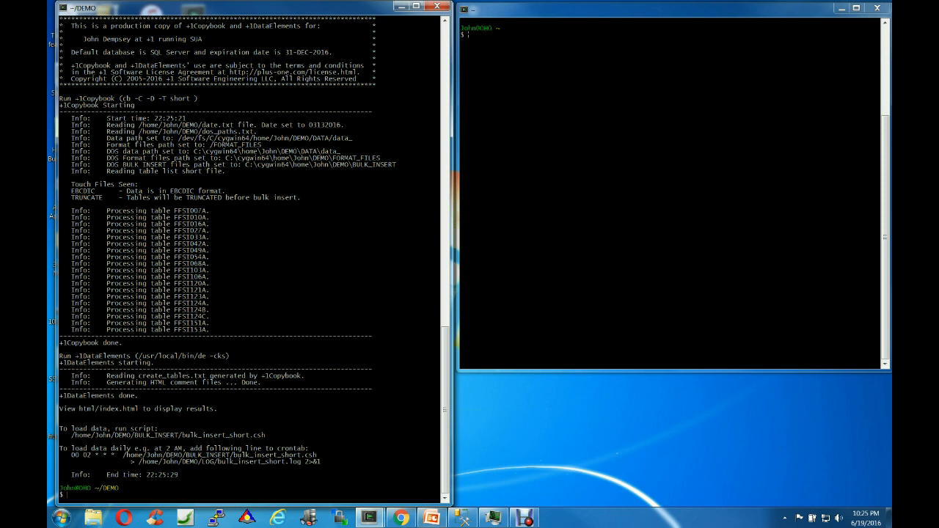
Switch to SQL Server Management Studio and refresh the DEMO database's table list
click(463, 519)
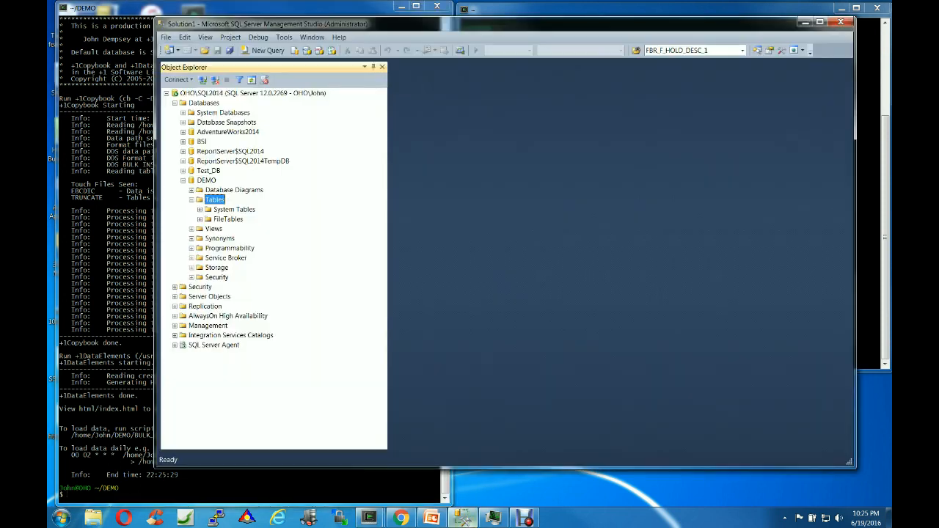
right_click(211, 200)
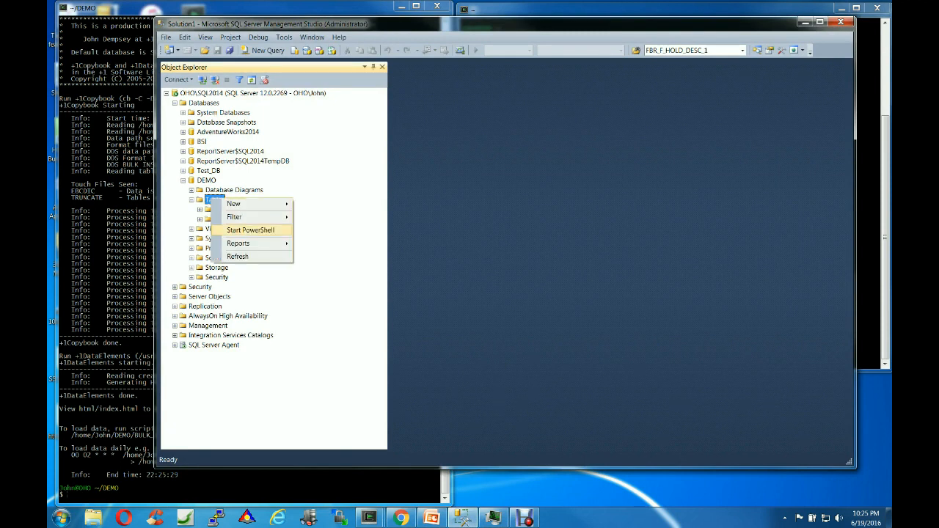
click(227, 258)
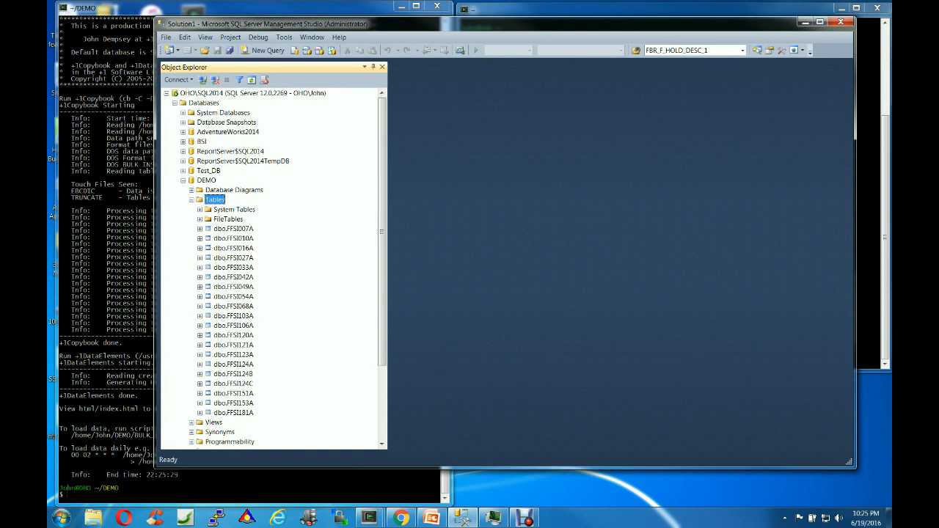
Open the foreachtable.sql script from the SQL Server Management Studio documents folder
click(166, 37)
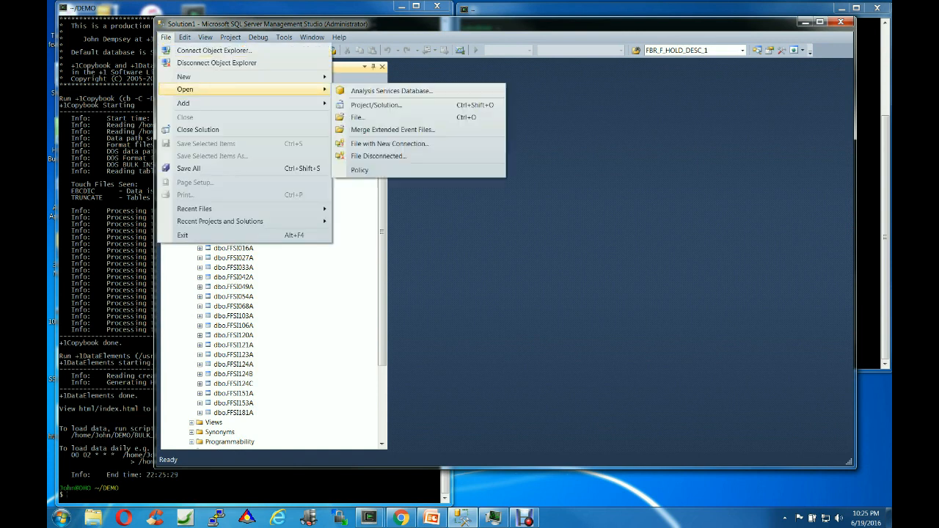
click(357, 117)
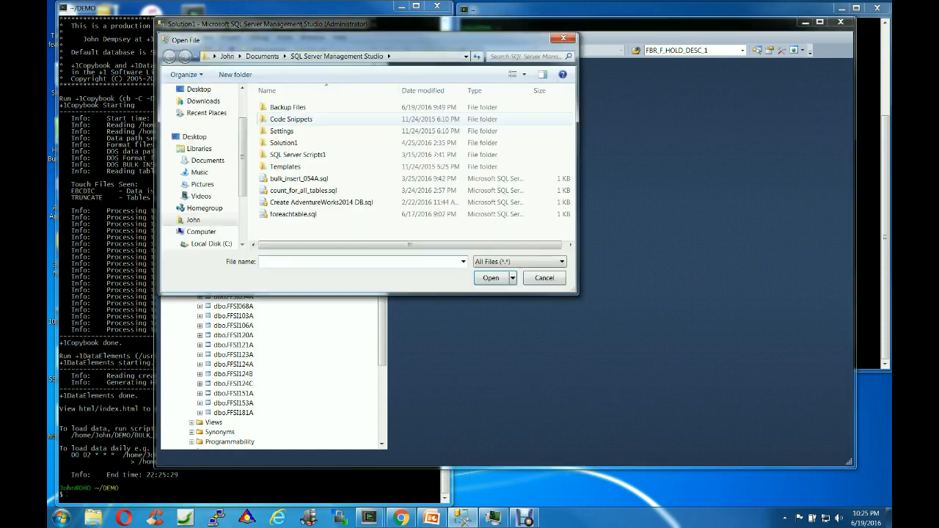
click(294, 214)
click(491, 278)
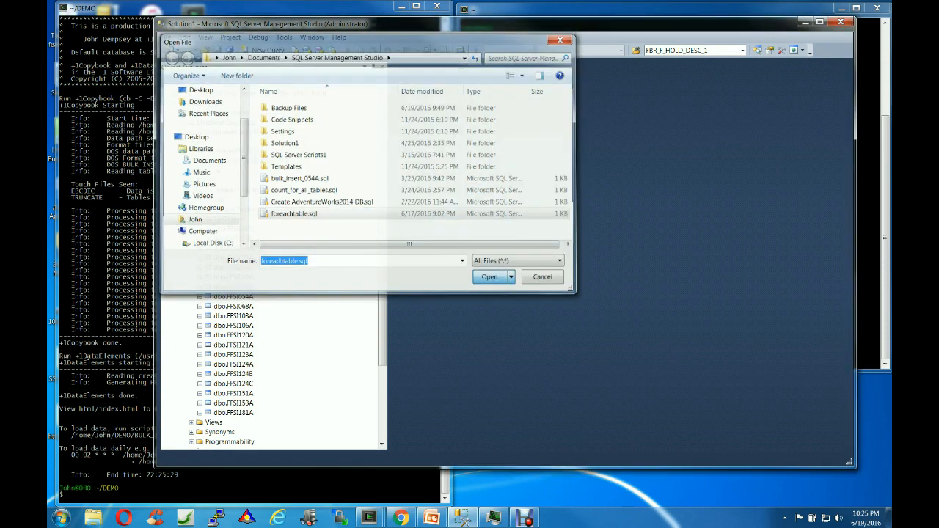
Execute the whole sp_MSforeachtable row-count query on DEMO and enlarge the results area
click(508, 94)
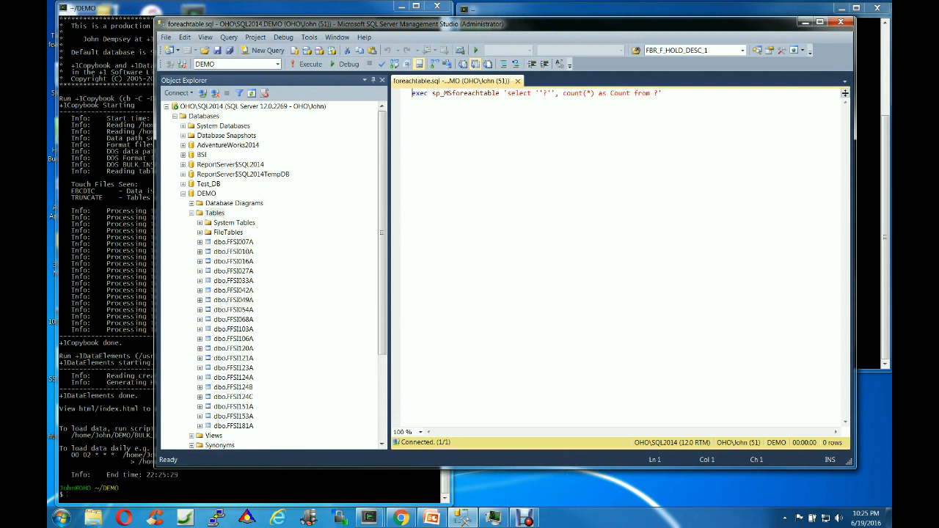
key(shift+Left)
key(F5)
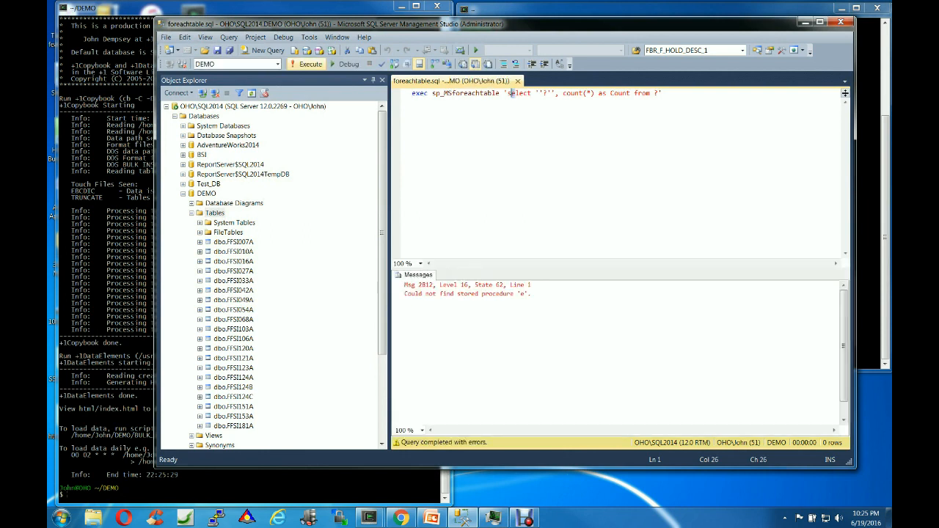
key(ctrl+Right)
key(F5)
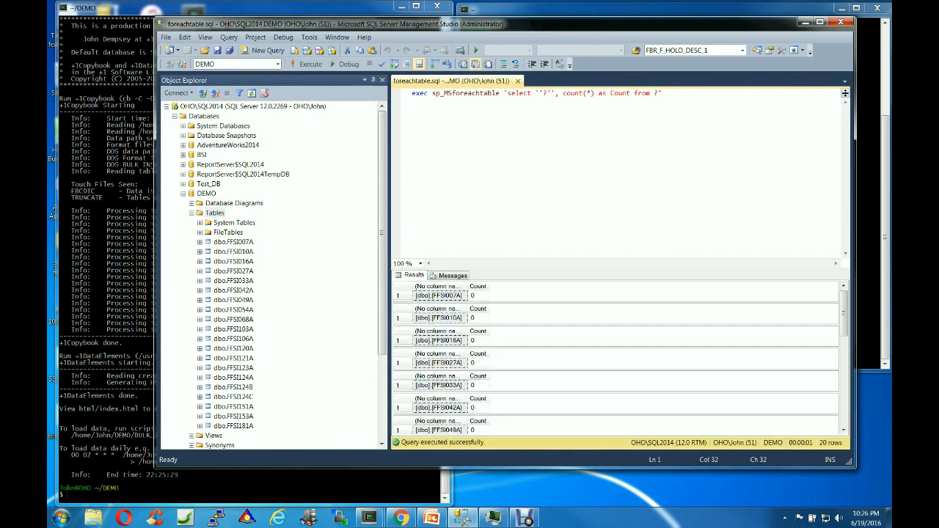
drag(621, 269, 621, 122)
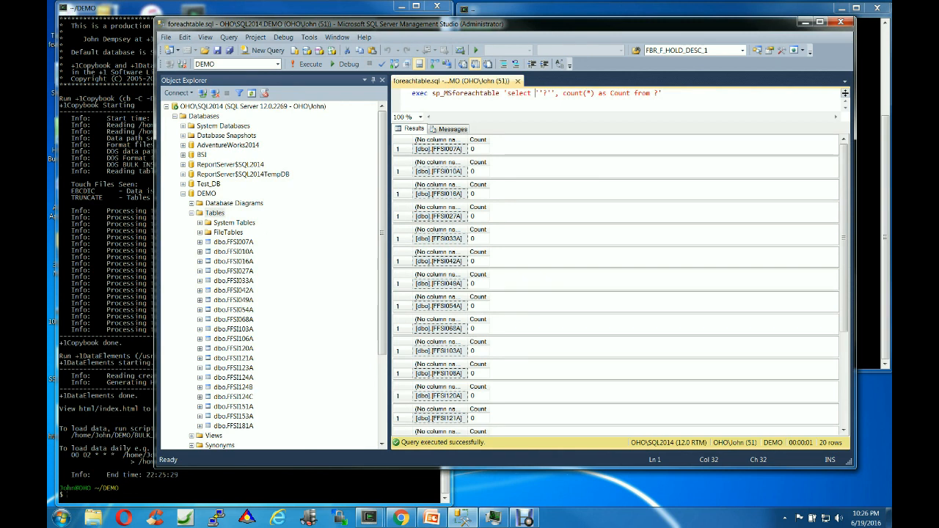
Switch to the second, empty terminal and open the crontab for editing with crontab -e
click(806, 23)
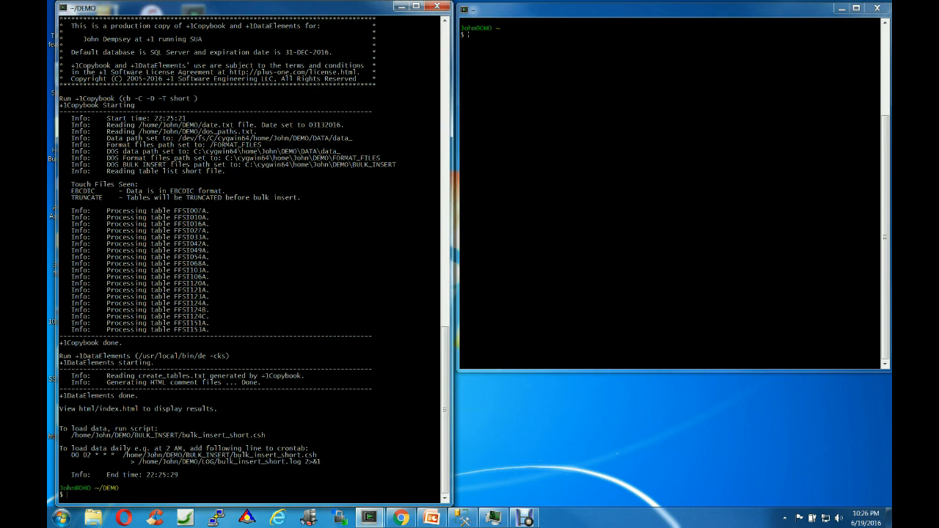
text(crontab -)
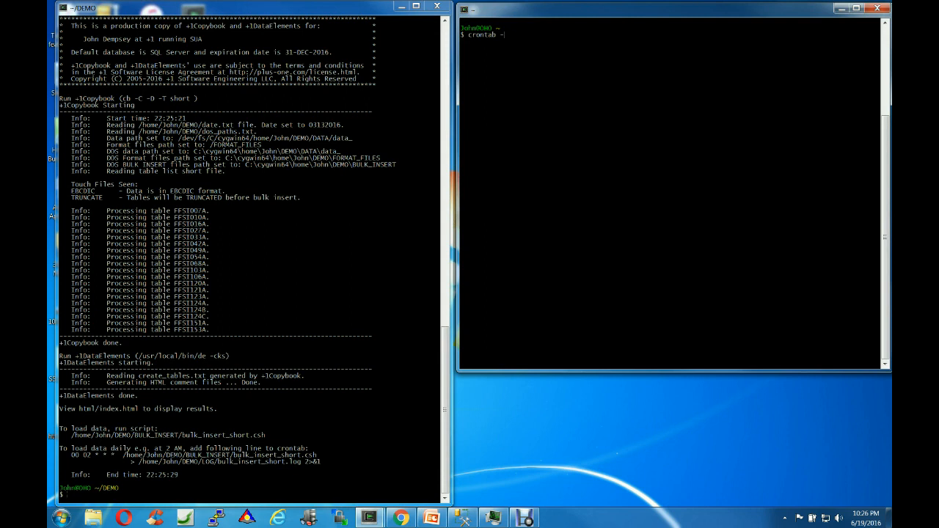
text(e)
key(Return)
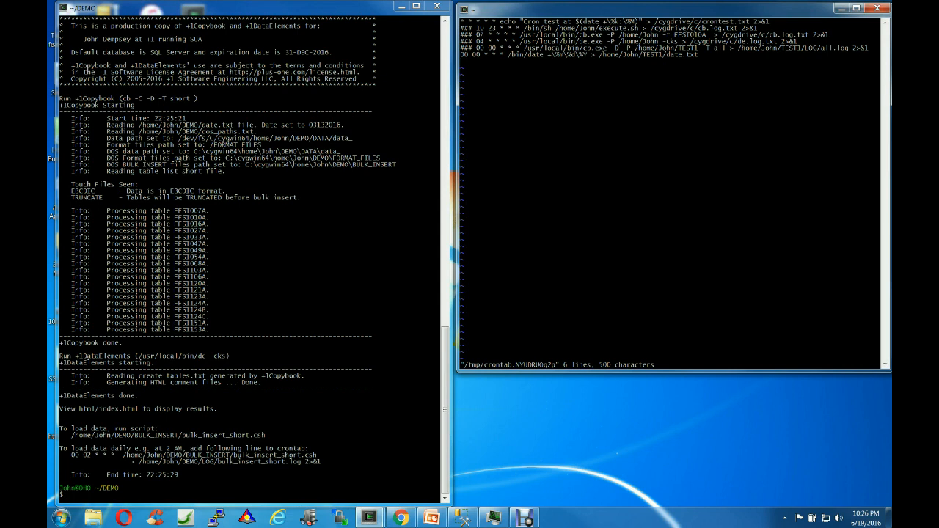
Add a 00 02 * * * crontab entry that runs DEMO/BULK_INSERT/bulk_insert_short.csh and redirects output to DEMO/LOG/bulk_insert_short.log 2>&1
drag(71, 455, 317, 455)
click(317, 455)
click(587, 146)
text(00 02 * * *  /home/John/DEMO/BULK_INSERT/bulk_insert_short.csh)
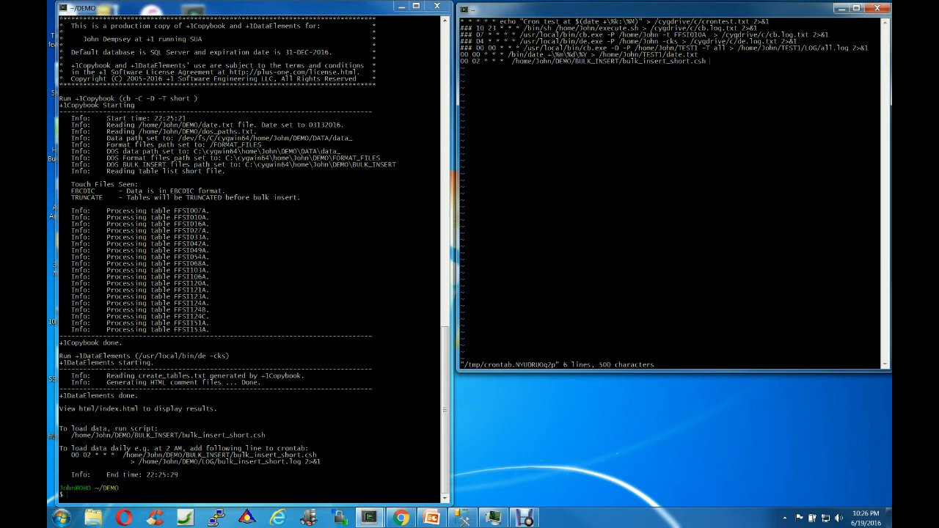
drag(131, 461, 321, 462)
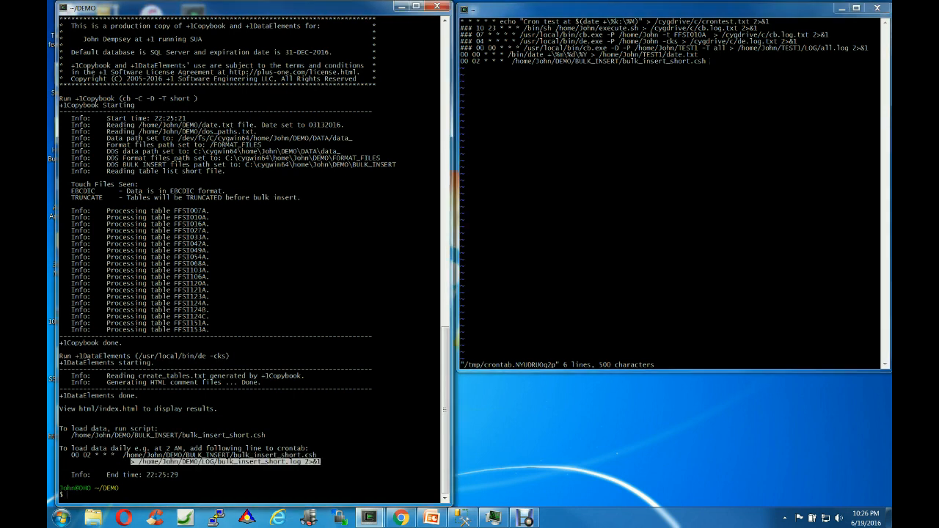
click(321, 461)
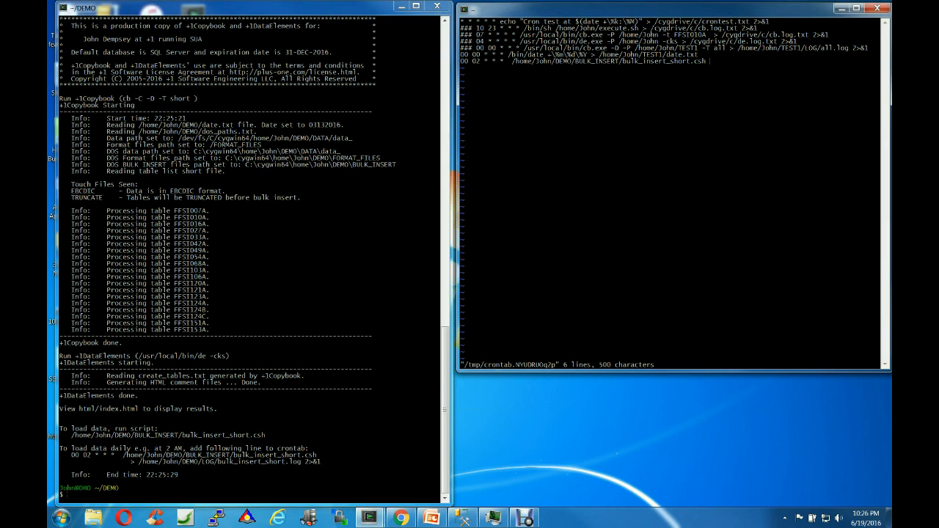
text(> /home/John/DEMO/LOG/bulk_insert_short.log 2>&1)
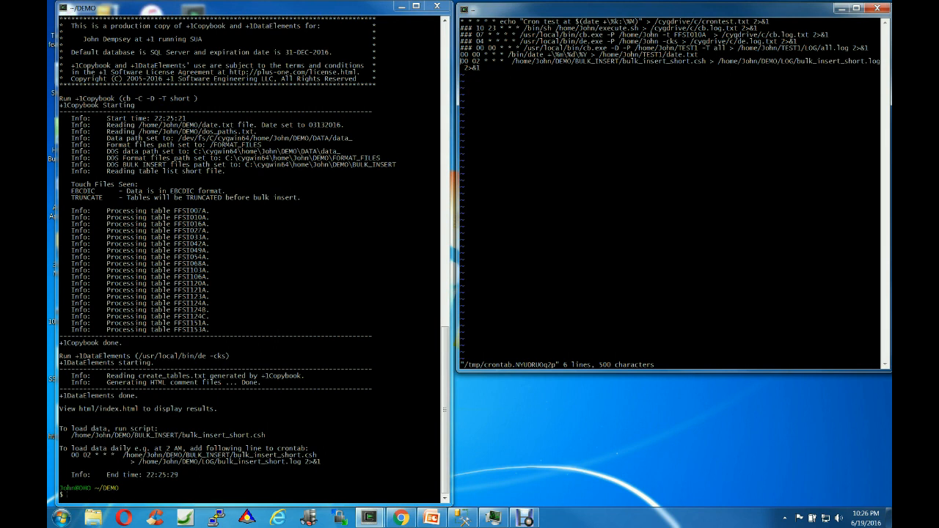
Change the bulk-insert entry's schedule to 28 22 * * *, then save and quit the crontab
key(r)
key(2)
text(28)
text(:wq)
key(Return)
List the installed crontab entries with crontab -l and check the current time twice with date
text(cr)
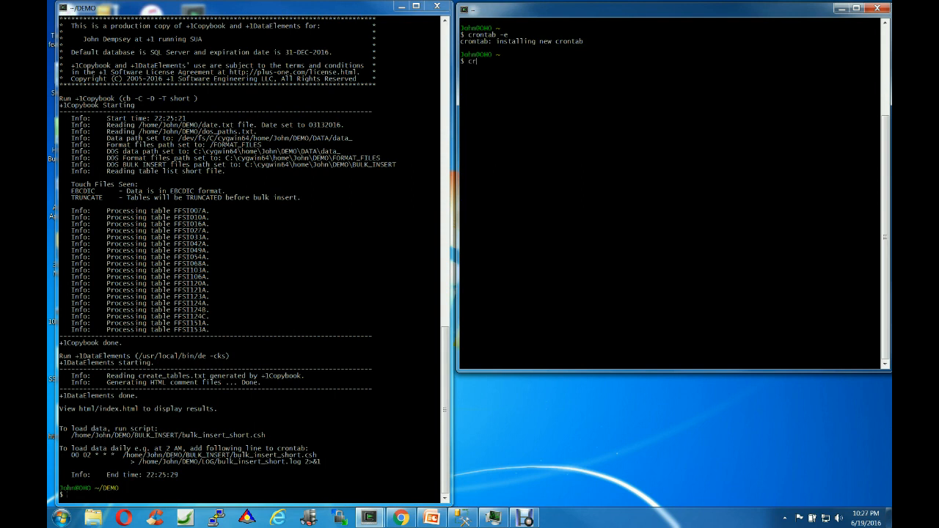
text(ontab -l)
key(Return)
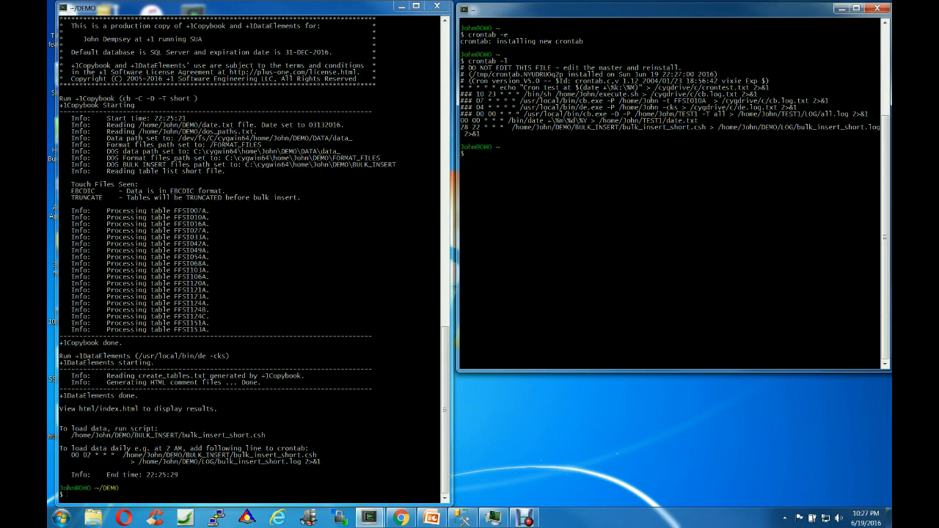
text(date)
key(Return)
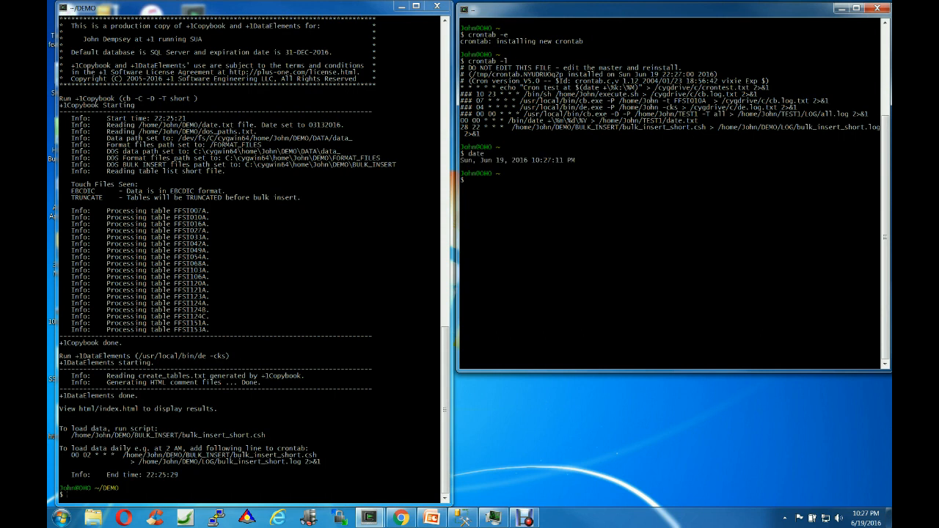
text(date)
key(Return)
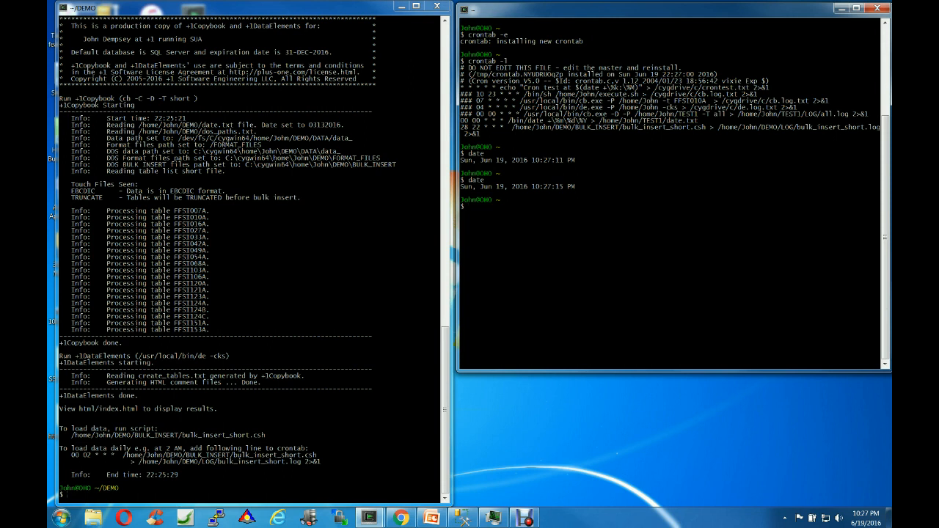
In the DEMO terminal, go into the DATA/data_03132016 folder and list its newest files with ls -lt|head
text(pwd)
key(Return)
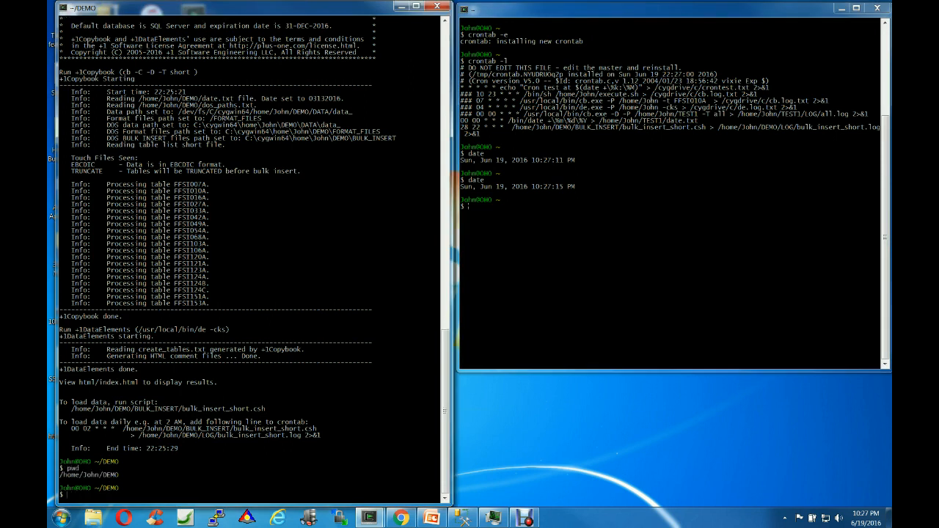
text(cd DATA)
key(Return)
text(ls)
key(Return)
text(cd *)
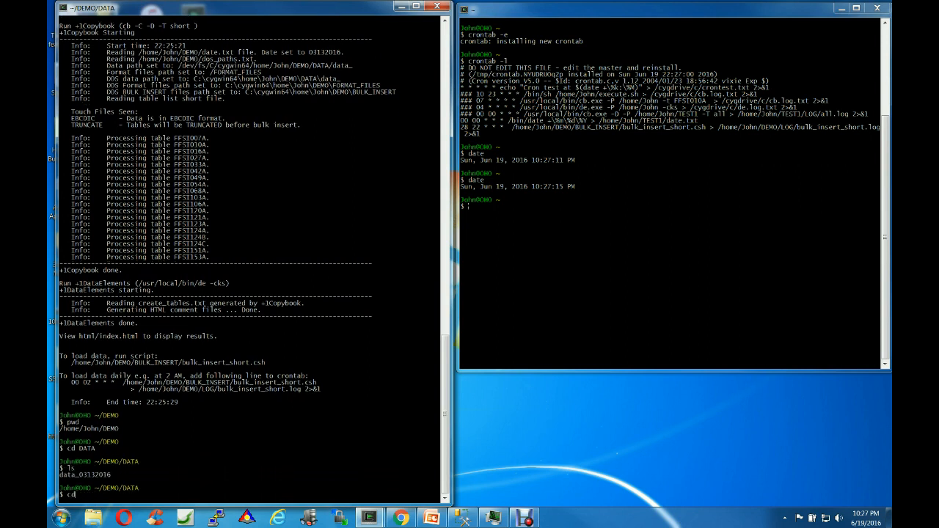
key(Return)
text(ls -lt)
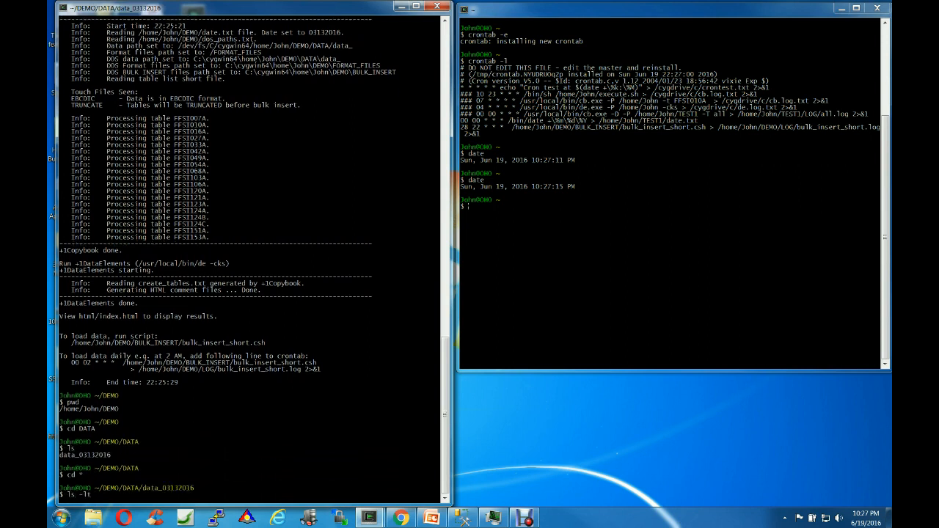
text(|head)
key(Return)
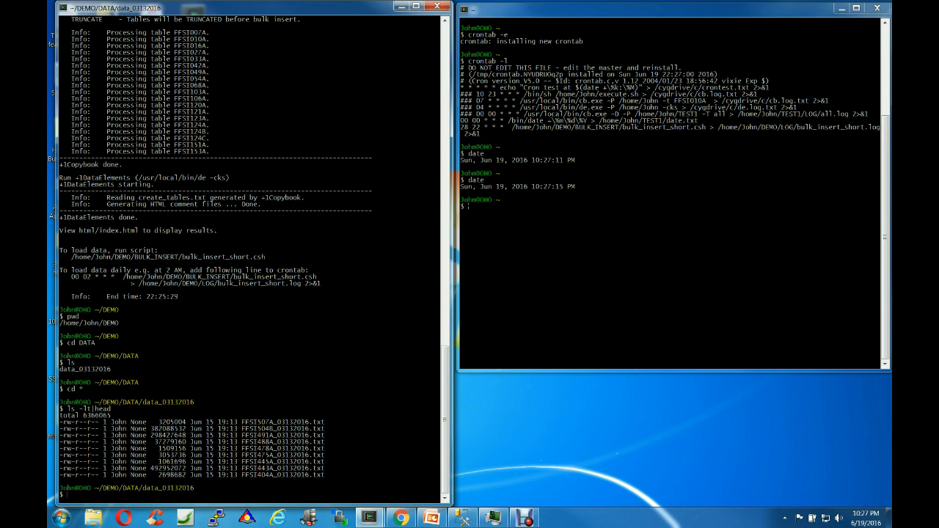
Check the system time repeatedly with date until the scheduled 22:28 run is due
text(date)
key(Return)
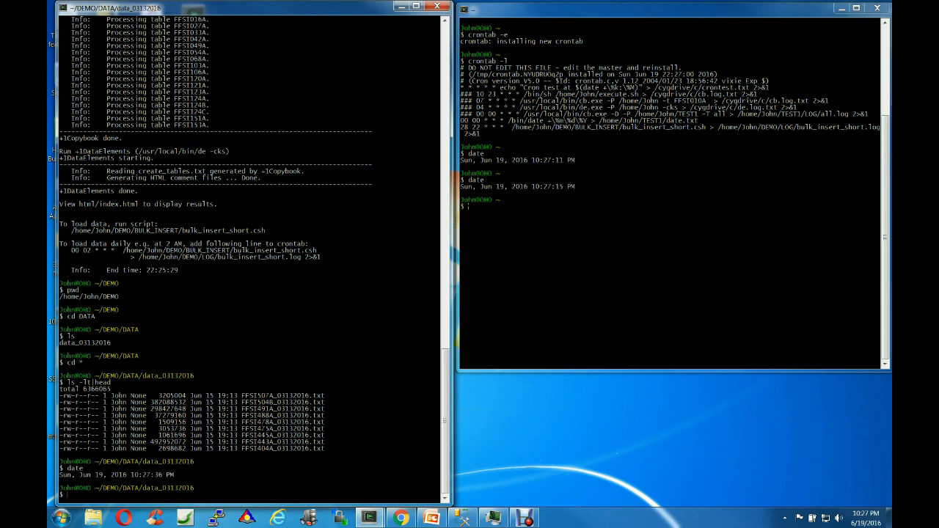
text(date)
key(Return)
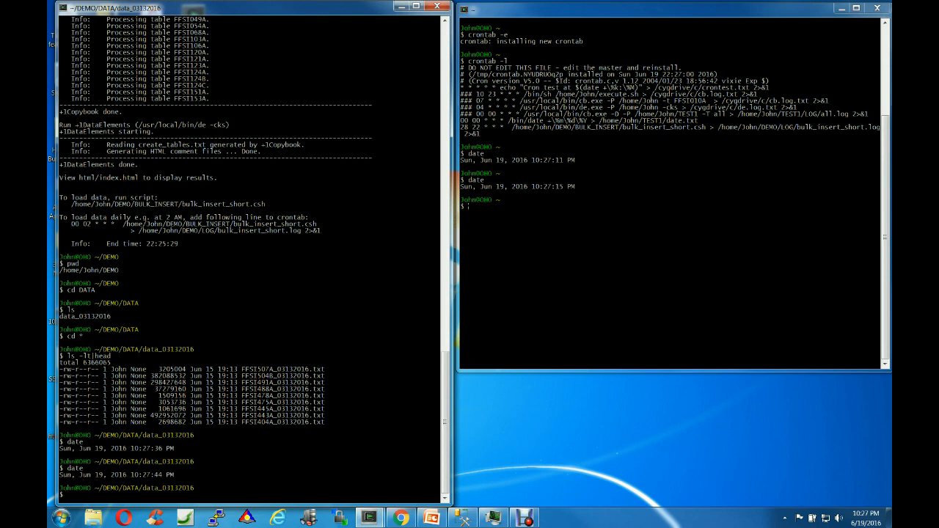
text(date)
key(Return)
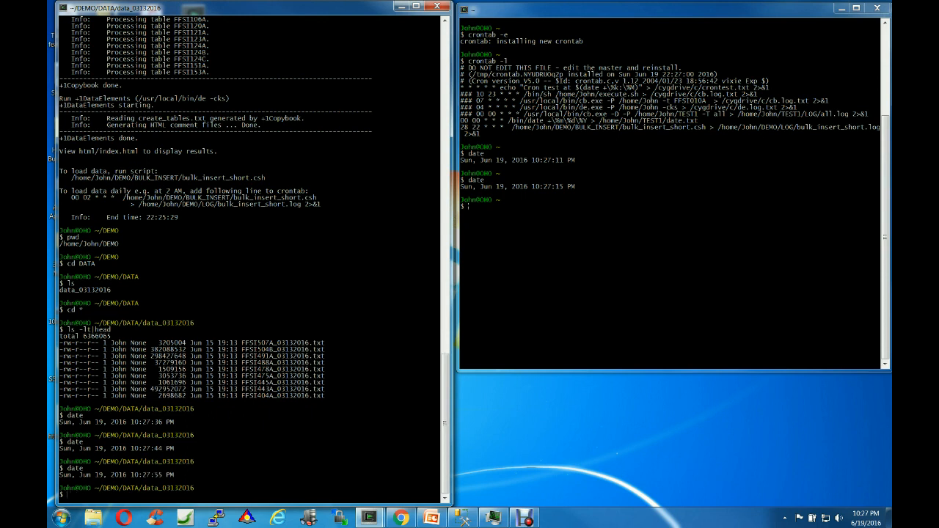
text(date)
key(Return)
text(date)
key(Return)
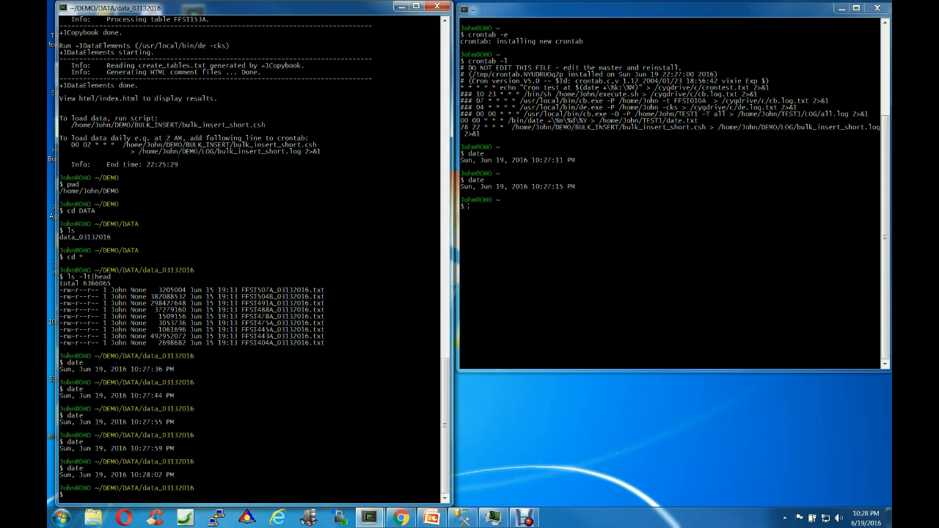
List the newest files in data_03132016 three times with ls -lt|head to follow the load's progress
text(ls -lt|head)
key(Return)
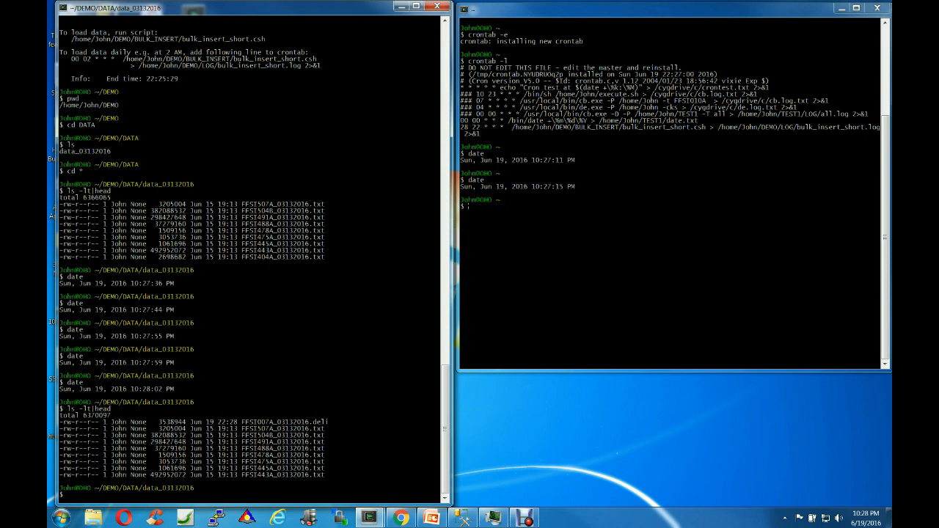
text(!!)
key(Return)
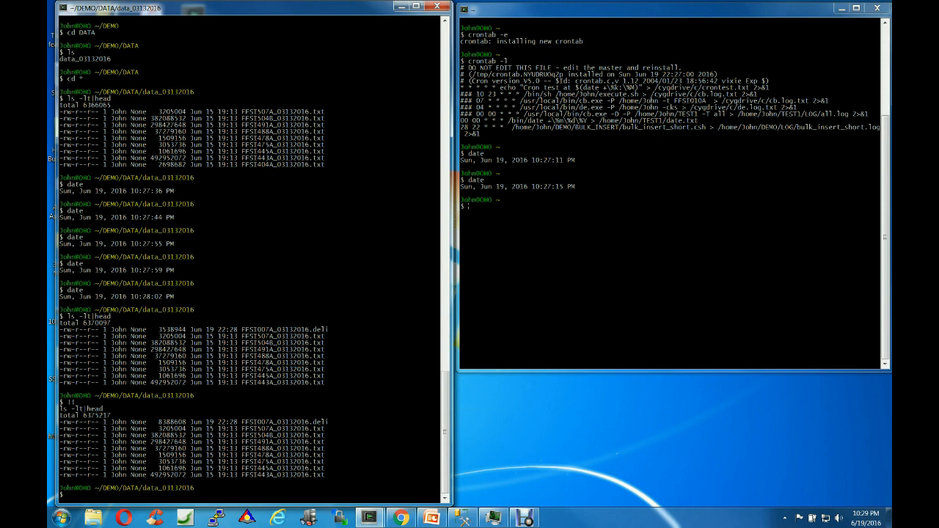
text(ls -lt)
key(BackSpace)
key(BackSpace)
key(BackSpace)
key(BackSpace)
text(!!)
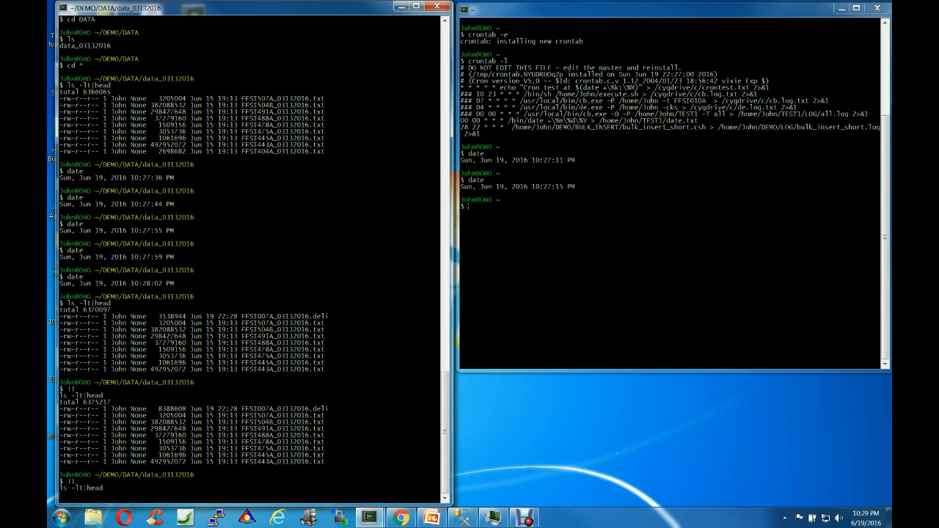
key(Return)
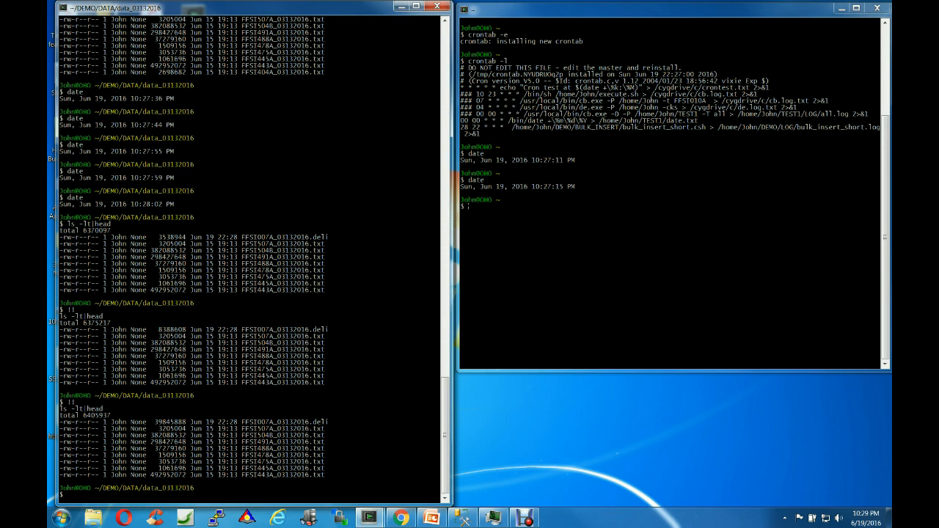
Compare the sizes of the FFSI007A data files twice with ls -l *007A*
text(ls -l *007A*)
key(Return)
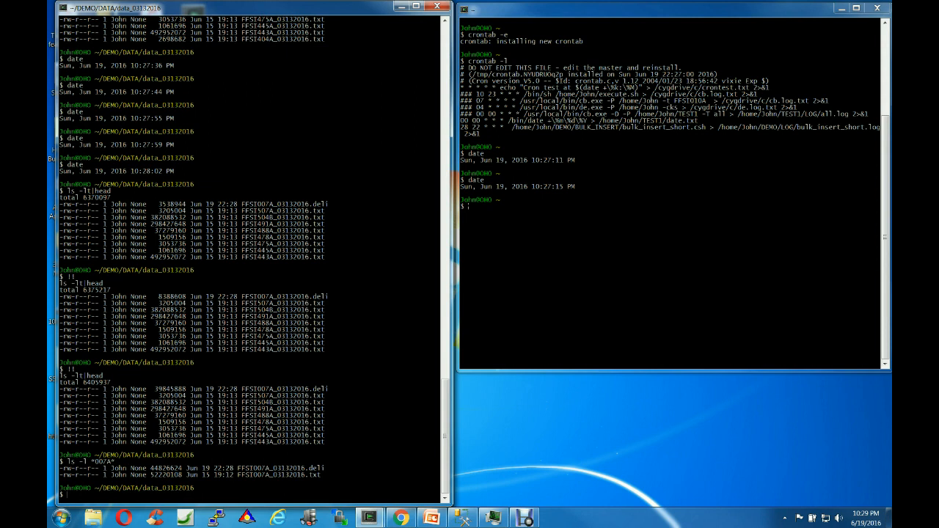
text(!!)
key(Return)
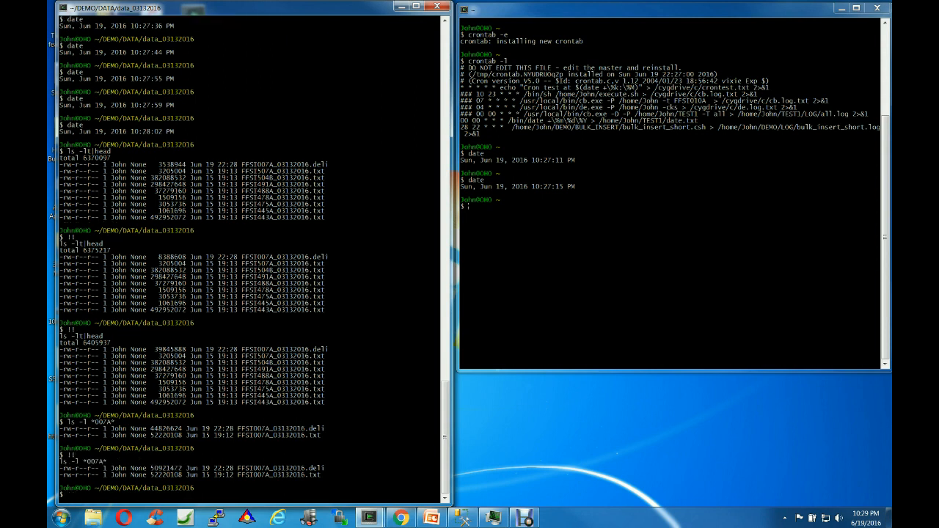
Rerun ls -lt|head four times to watch for new .deli files in data_03132016
text(ls -lt|head)
key(Return)
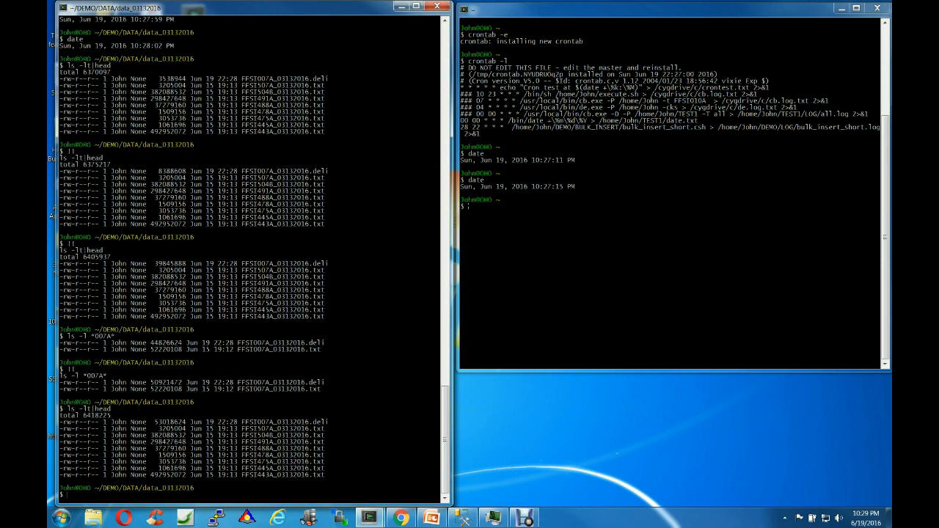
text(!!)
key(Return)
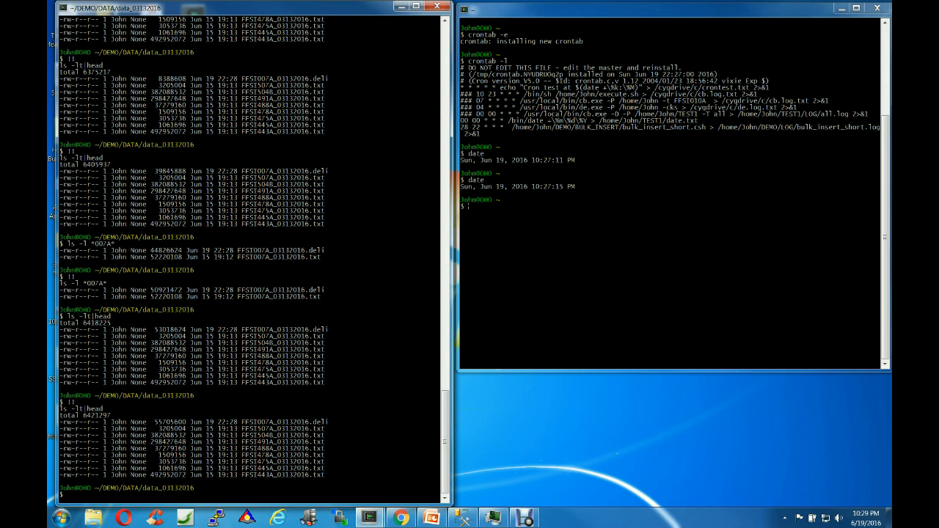
text(!!)
key(Return)
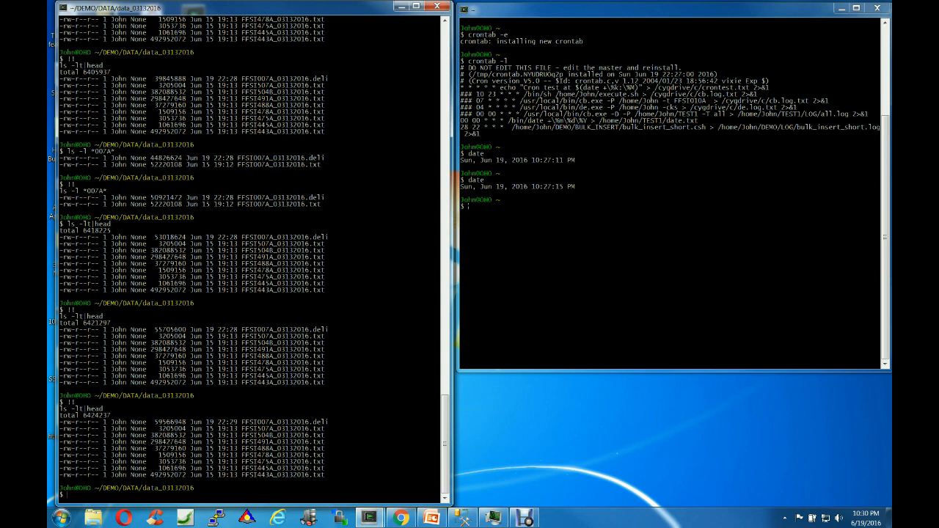
text(!!)
key(Return)
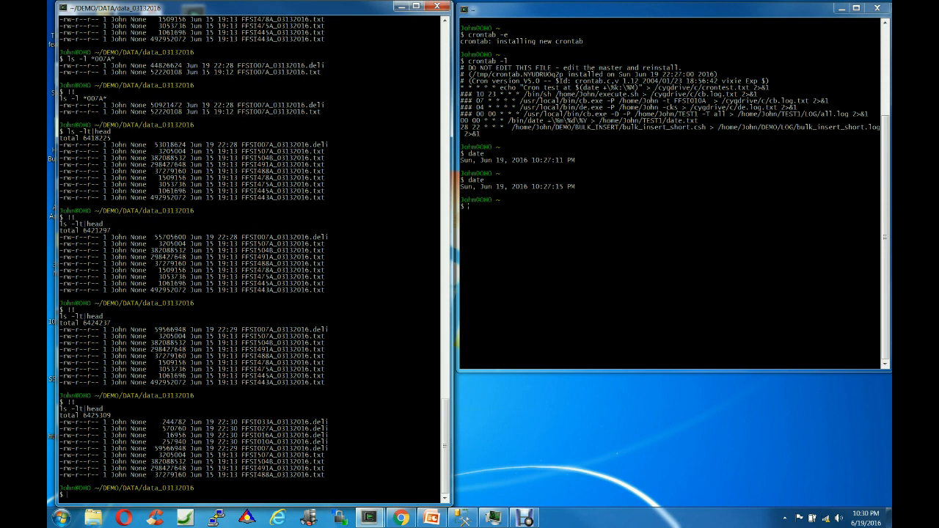
Switch to SQL Server Management Studio and execute the sp_MSforeachtable row-count query on DEMO twice
click(462, 520)
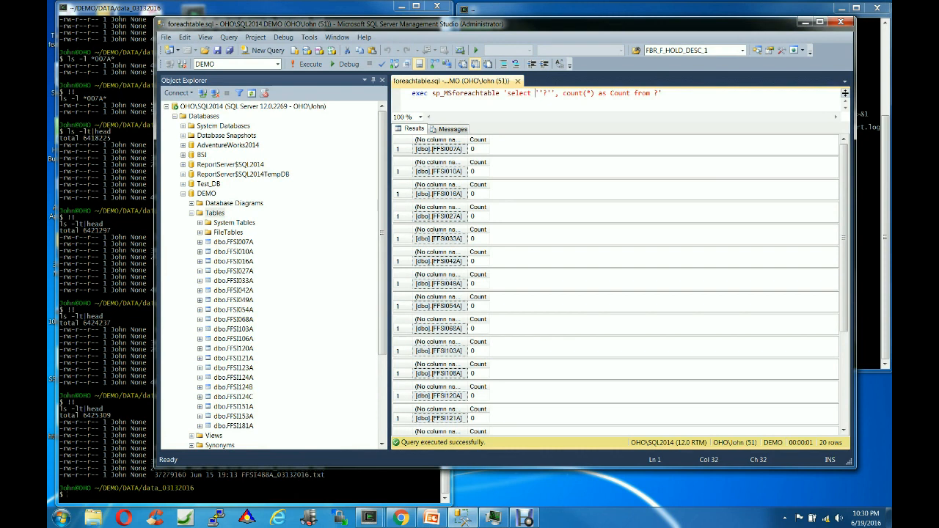
click(308, 64)
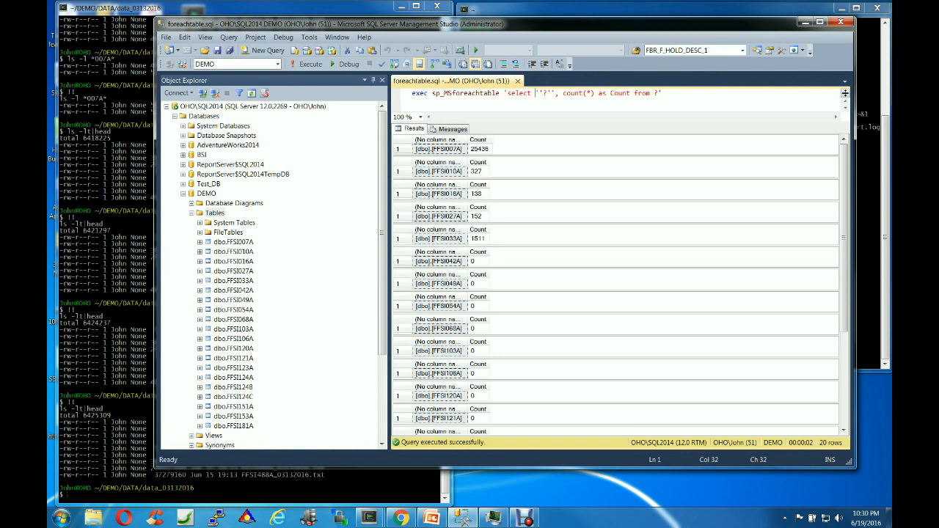
key(F5)
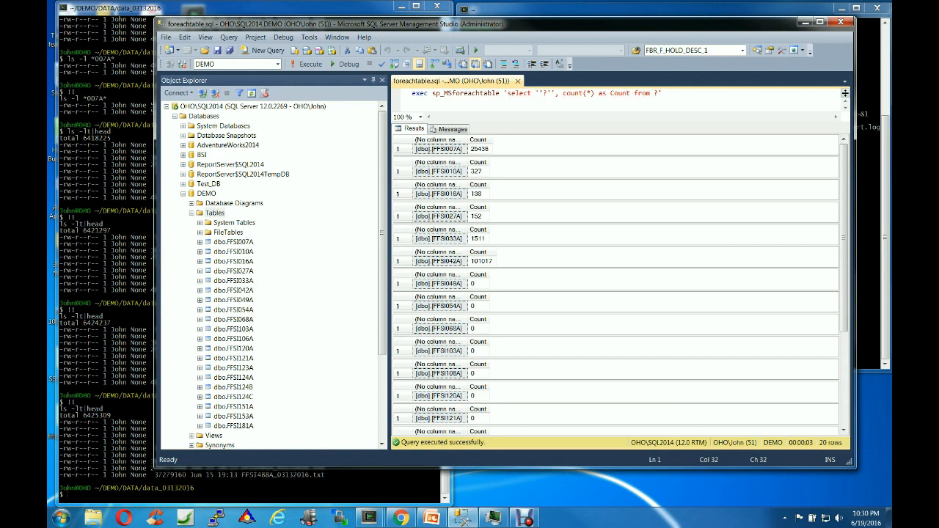
Switch back to the DEMO terminal and repeat the ls -lt|head listing three times
key(alt+Tab)
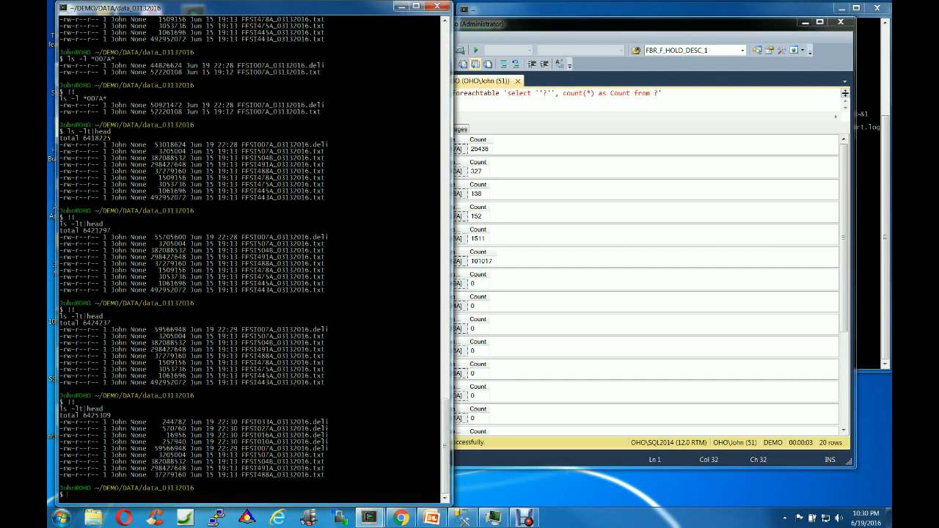
text(ls -lt)
key(BackSpace)
key(BackSpace)
key(BackSpace)
key(BackSpace)
key(BackSpace)
key(BackSpace)
text(!!)
key(Return)
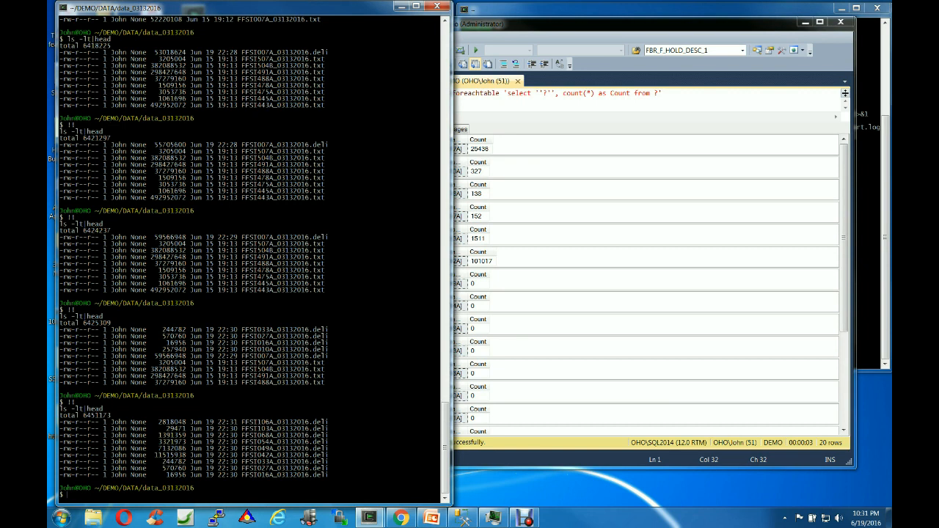
text(!!)
key(Return)
text(!!)
key(Return)
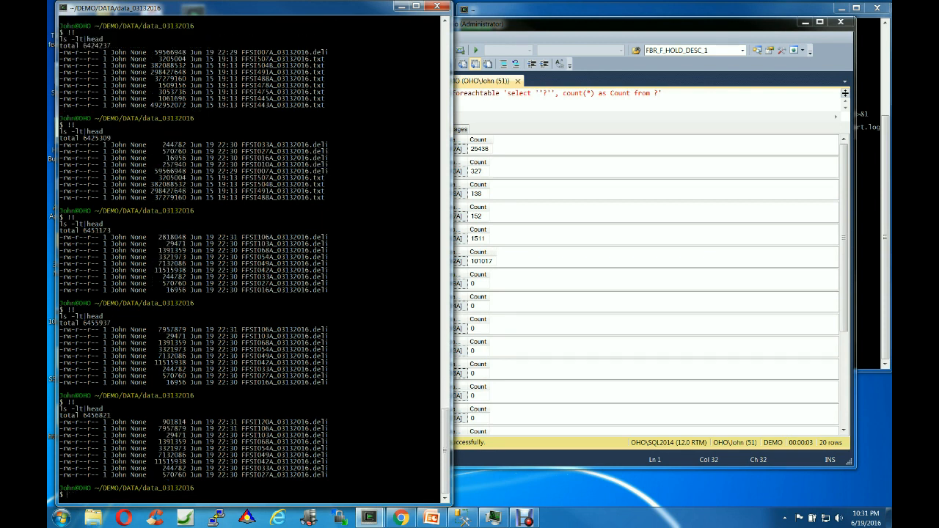
Return to SQL Server Management Studio, rerun the table row-count query and view the counts down to FFSI181A
click(552, 260)
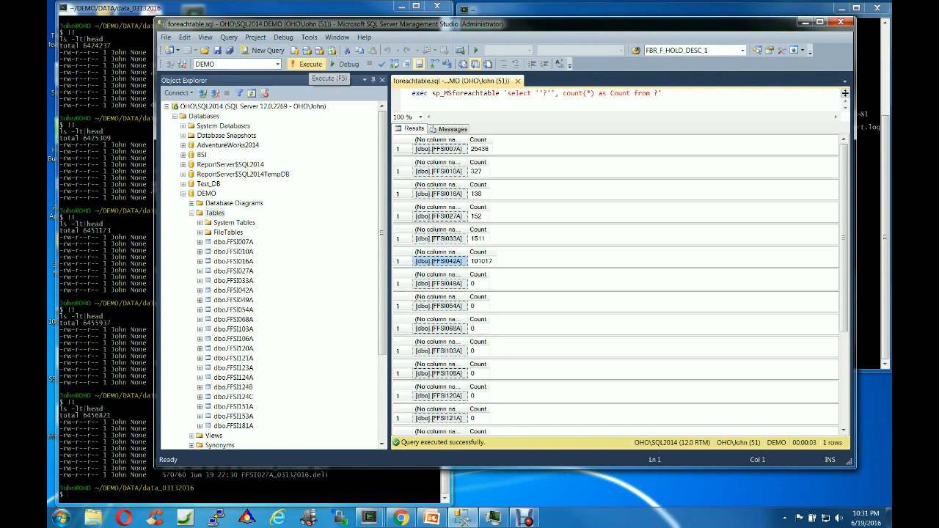
click(309, 64)
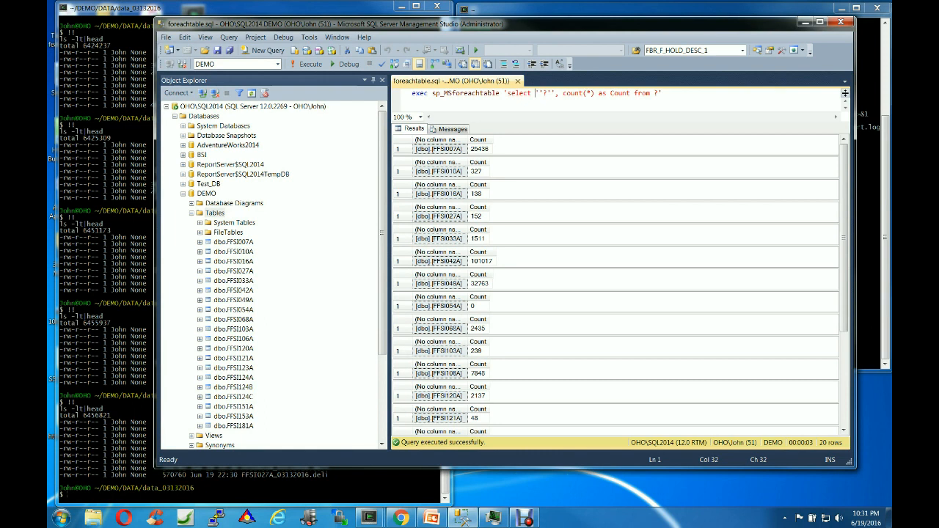
click(843, 430)
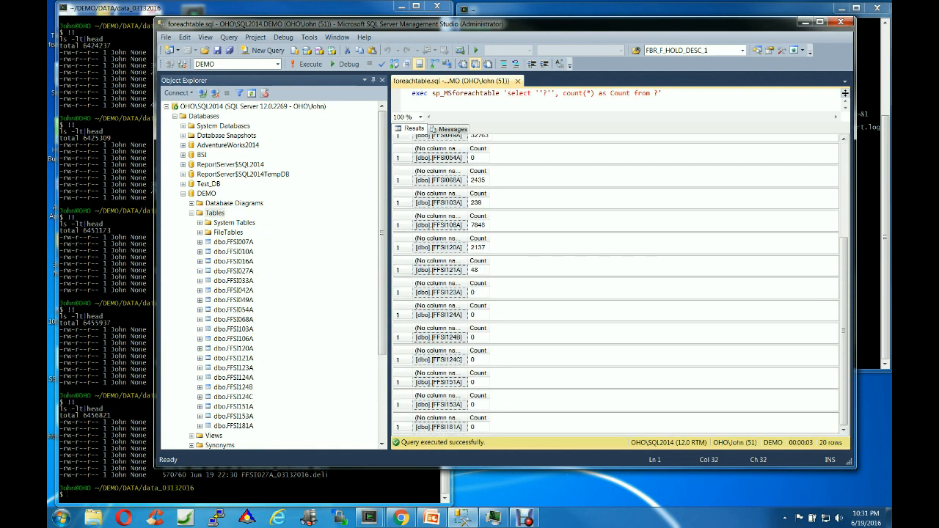
Rerun the sp_MSforeachtable row-count query on DEMO four times in SQL Server Management Studio, viewing the counts down to FFSI181A each time
key(alt+Tab)
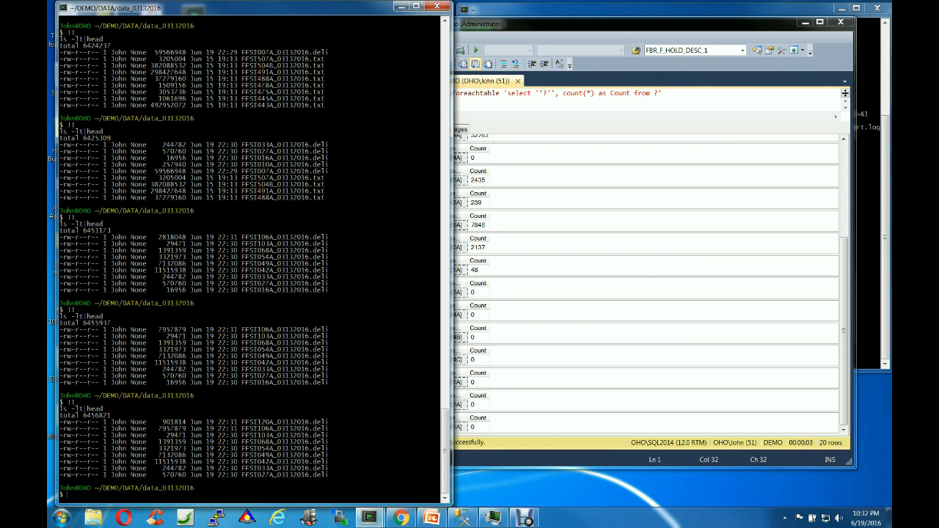
click(458, 314)
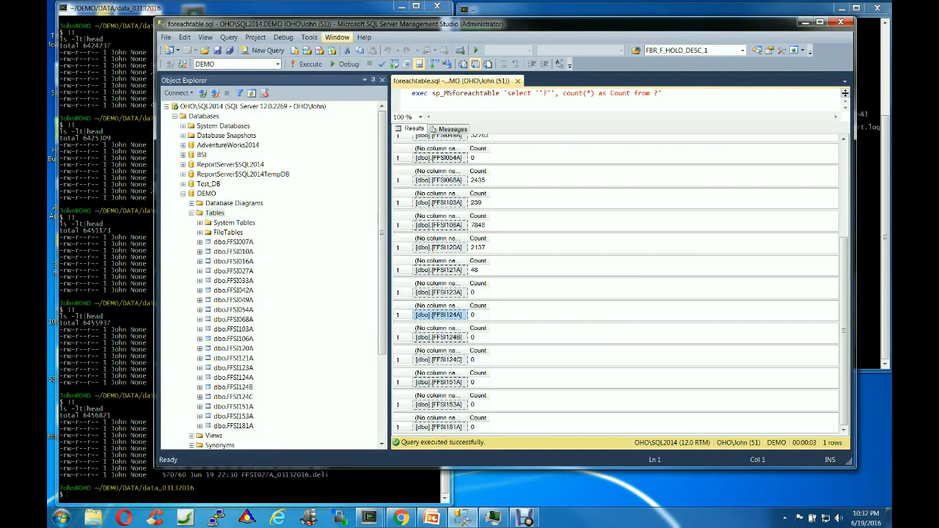
click(310, 64)
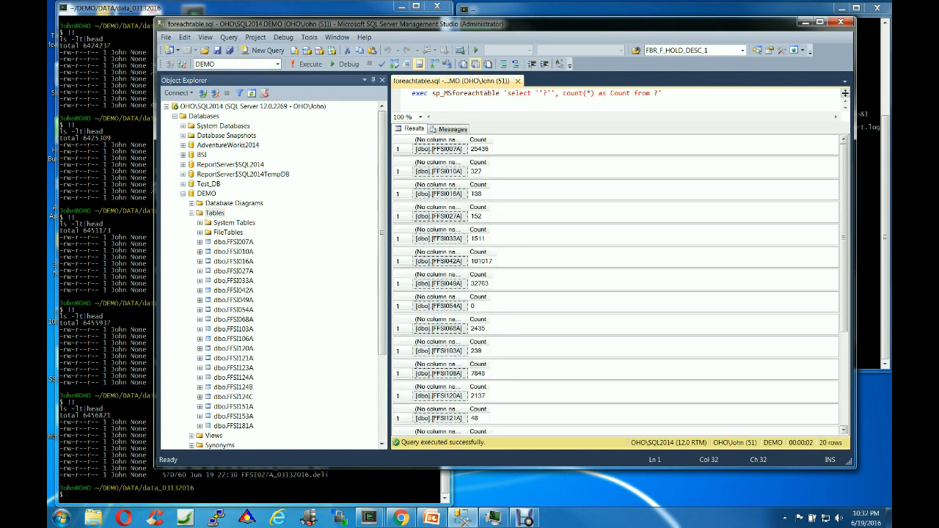
scroll(620, 286, down, 5)
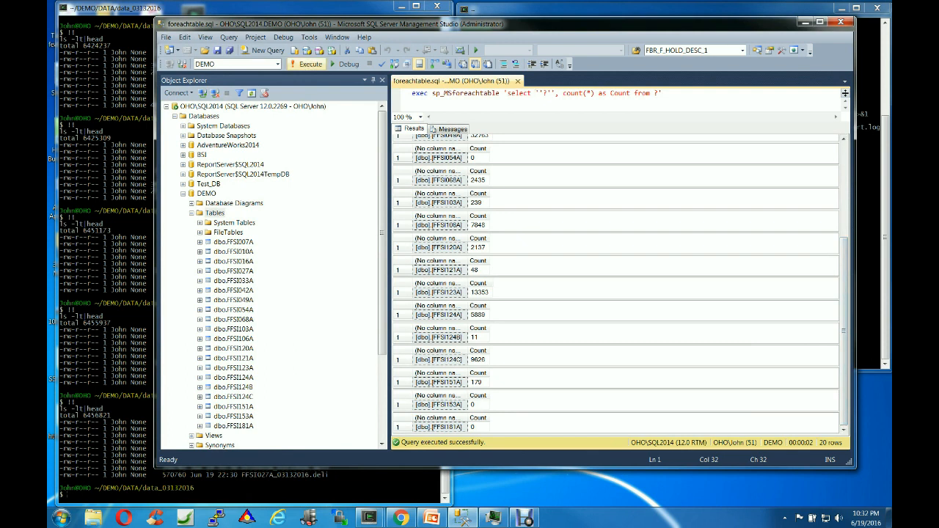
click(306, 64)
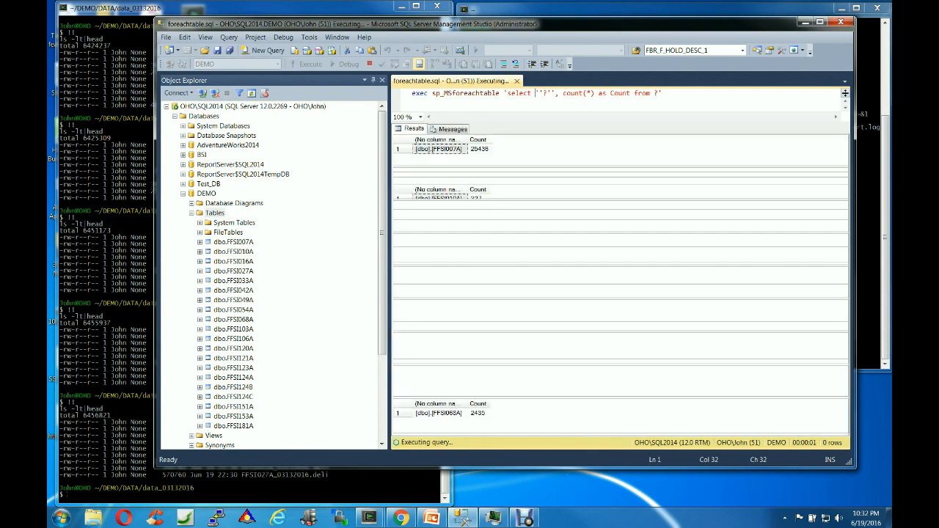
scroll(620, 286, down, 3)
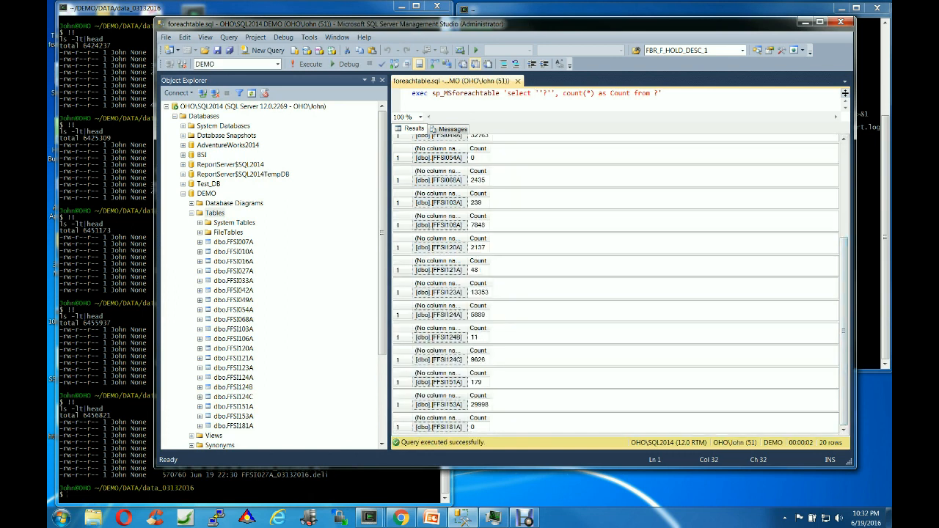
click(311, 64)
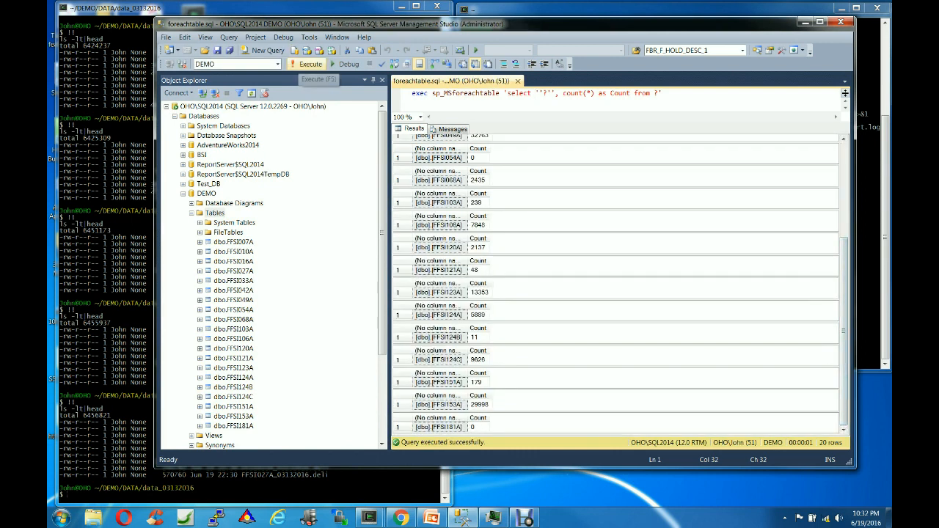
click(311, 64)
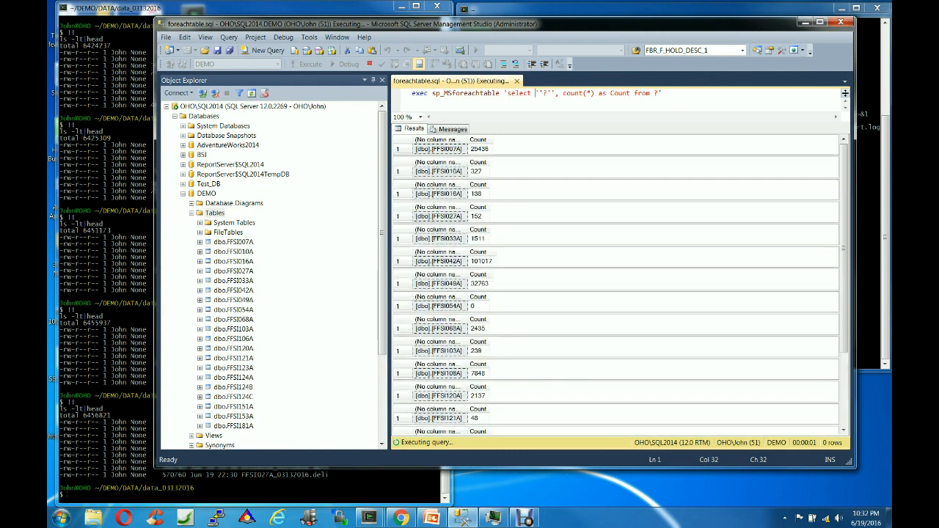
scroll(620, 285, down, 3)
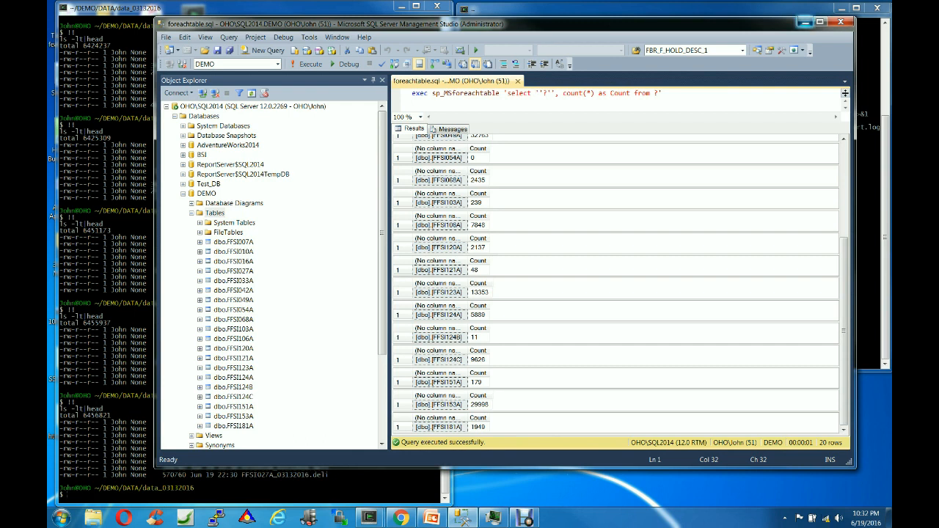
Minimize SQL Server Management Studio and examine the /bin/date entry in the terminal's crontab listing
click(805, 22)
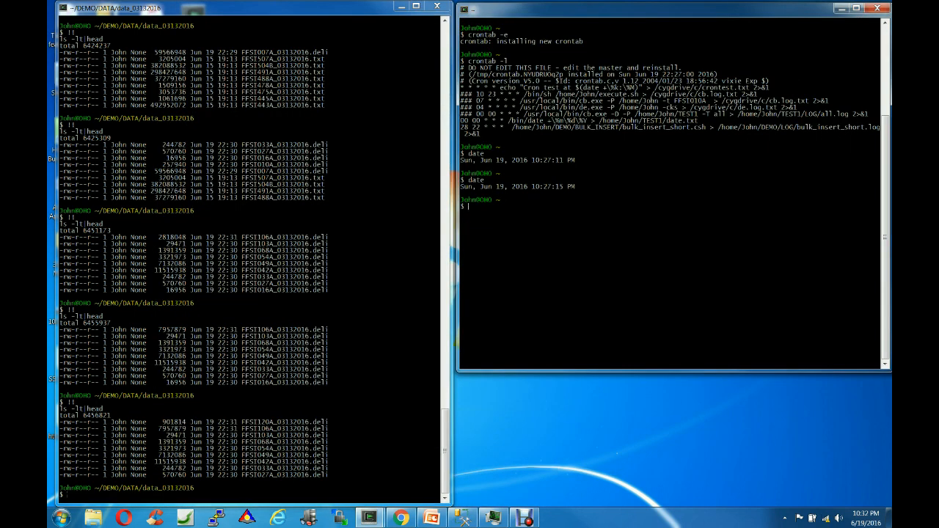
drag(460, 120, 699, 121)
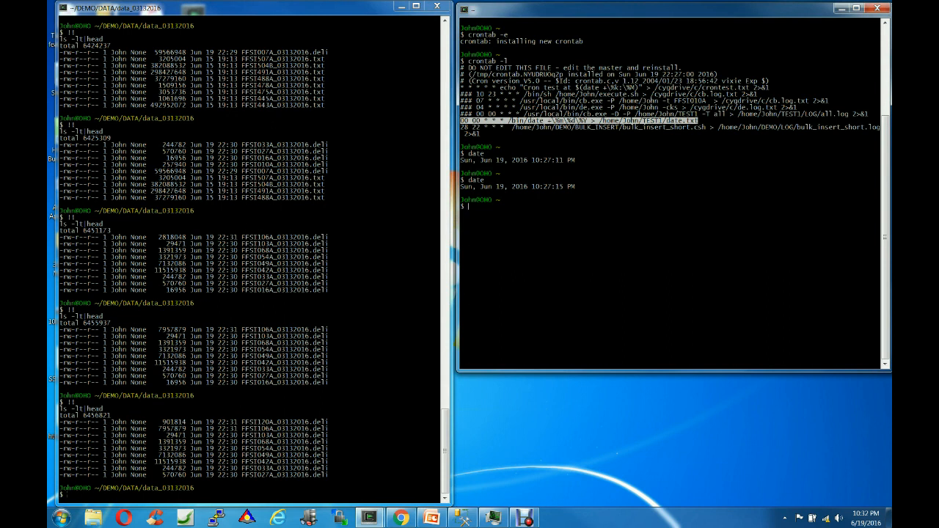
click(580, 206)
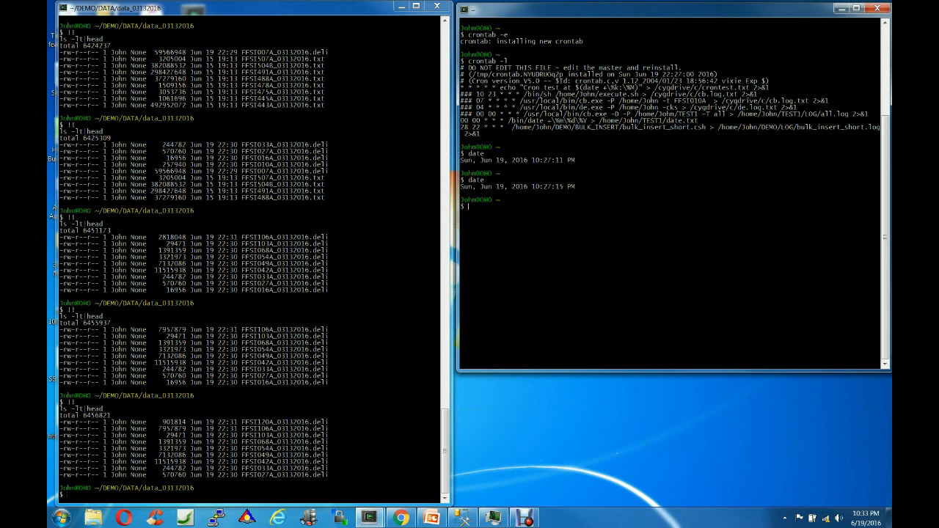
Switch to Chrome, open index.html from the DEMO/html folder, view its DEMO Tables page and minimize the browser
click(400, 518)
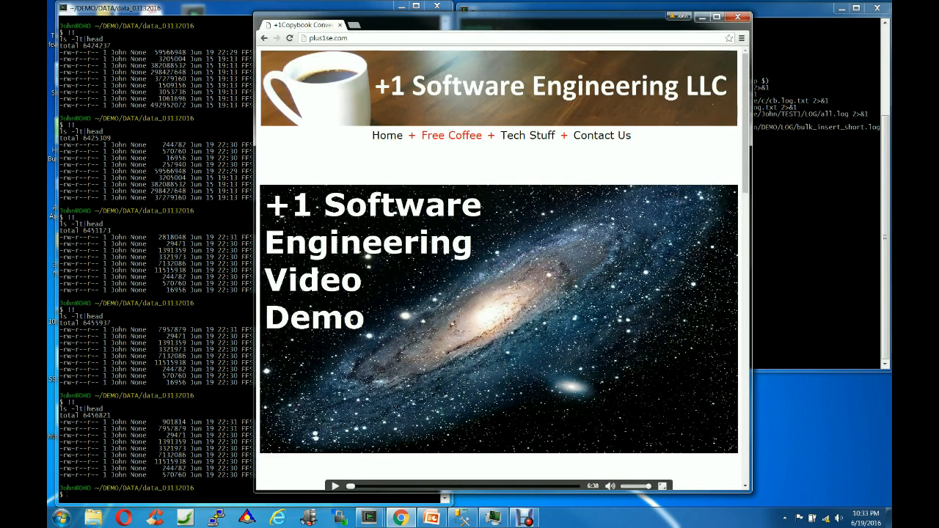
key(ctrl+o)
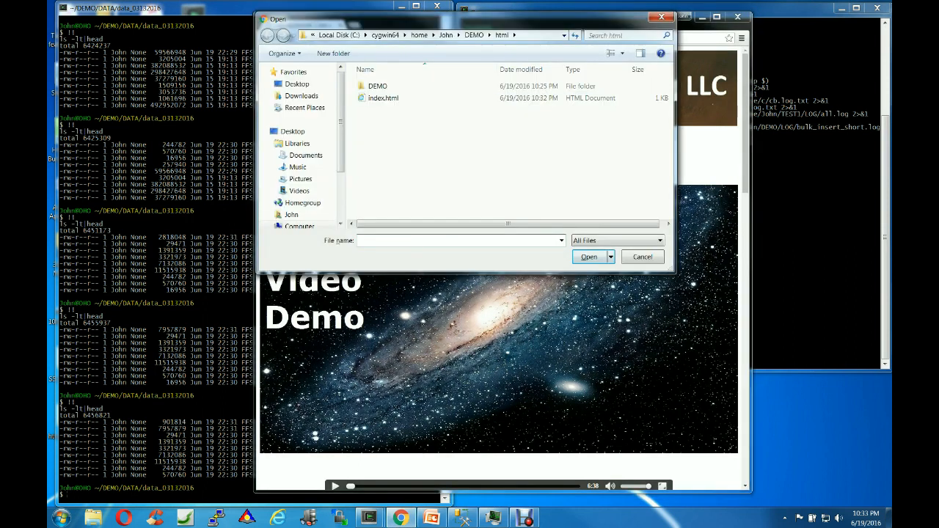
click(384, 98)
click(590, 256)
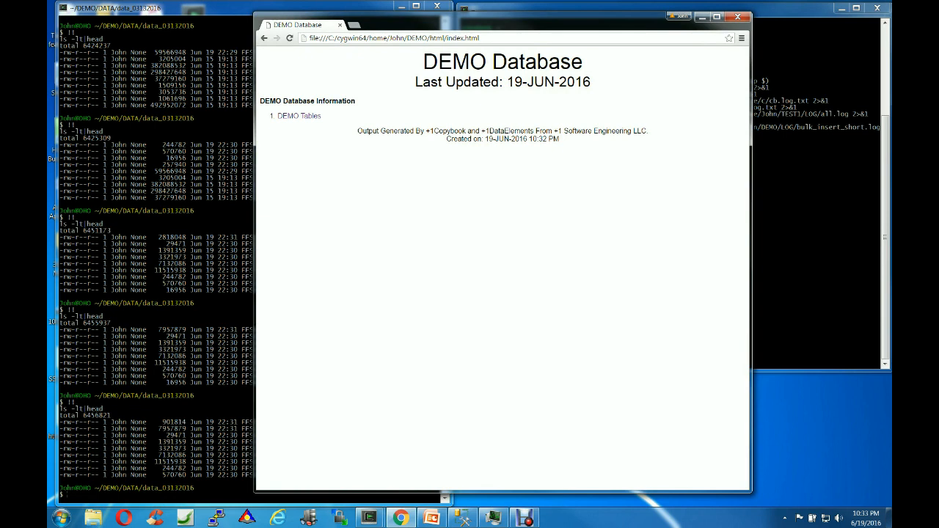
click(299, 116)
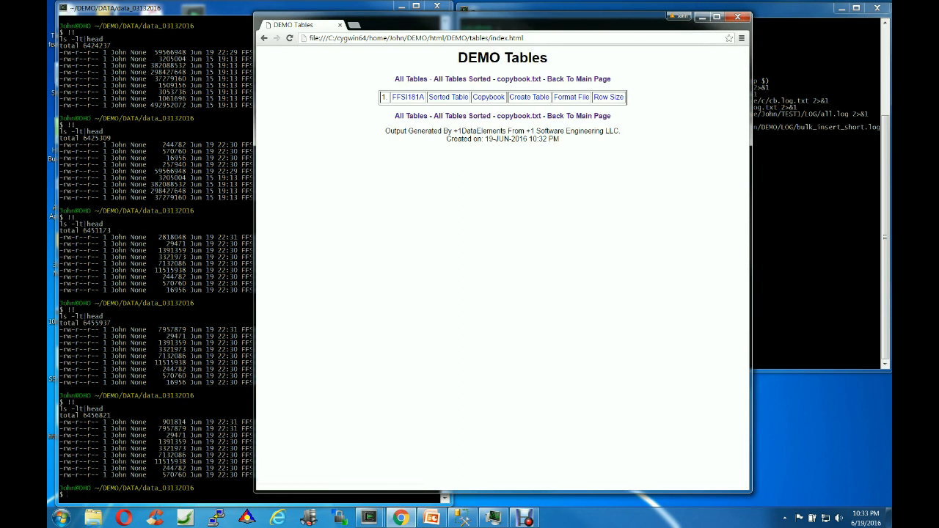
click(703, 17)
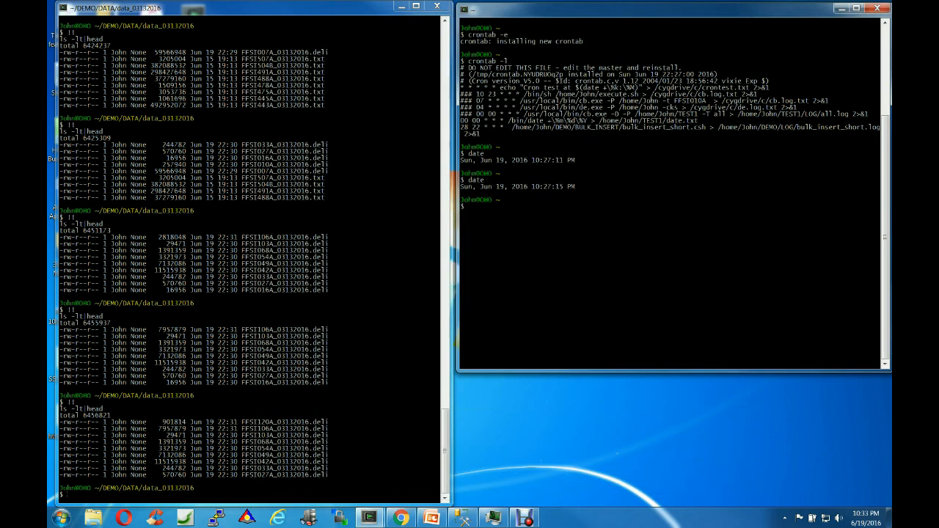